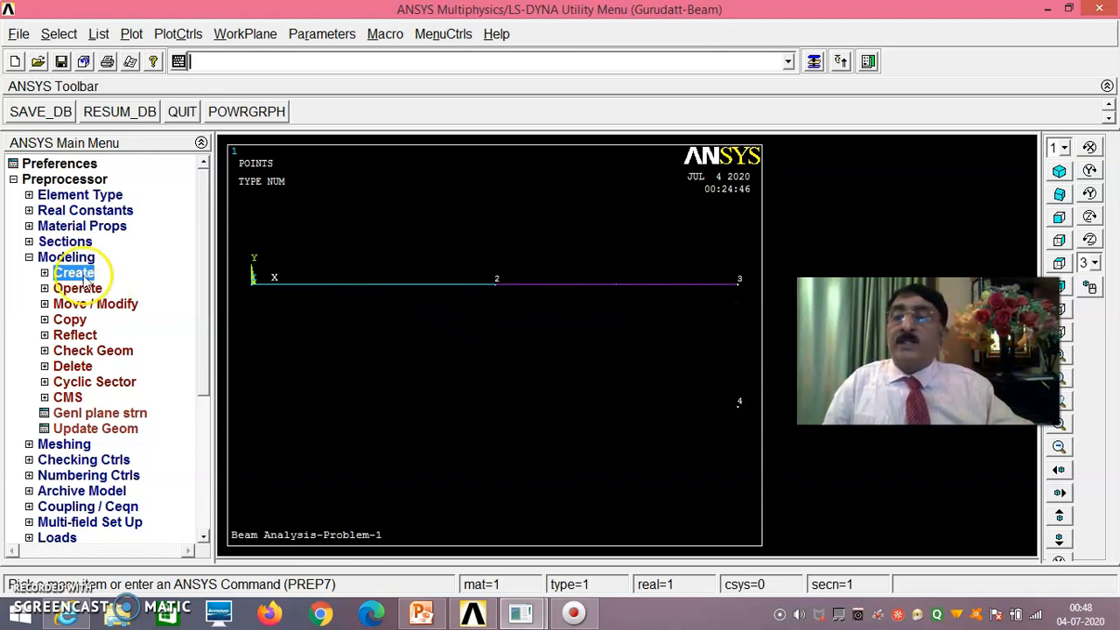
Assign material 1, element type 1 BEAM188 and section 1 to both beam lines, without orientation keypoints
left_click(63, 258)
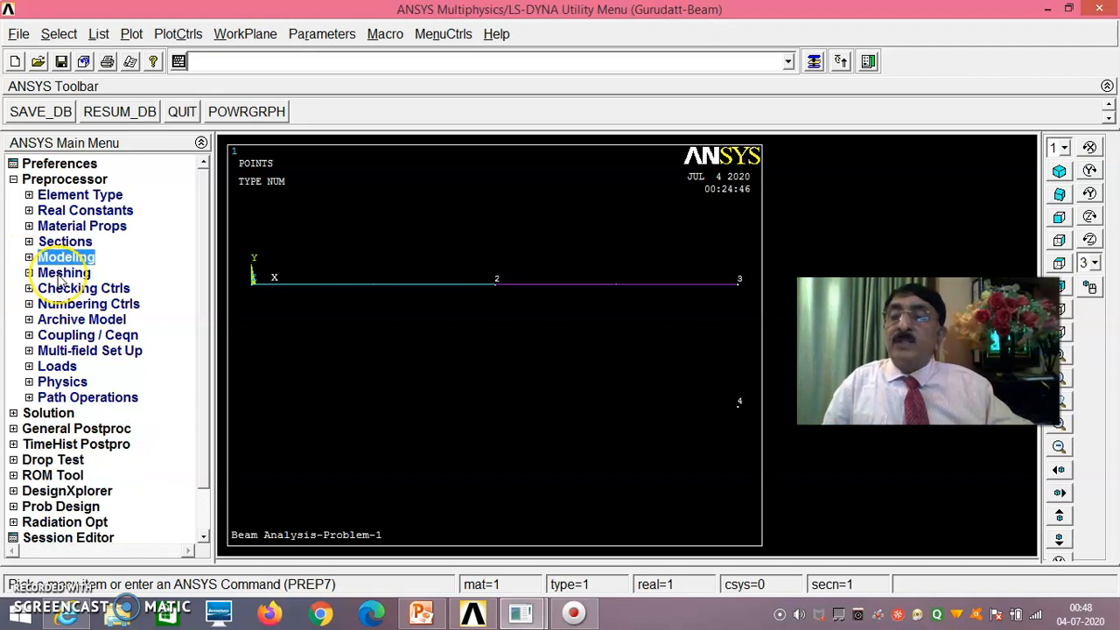
left_click(63, 274)
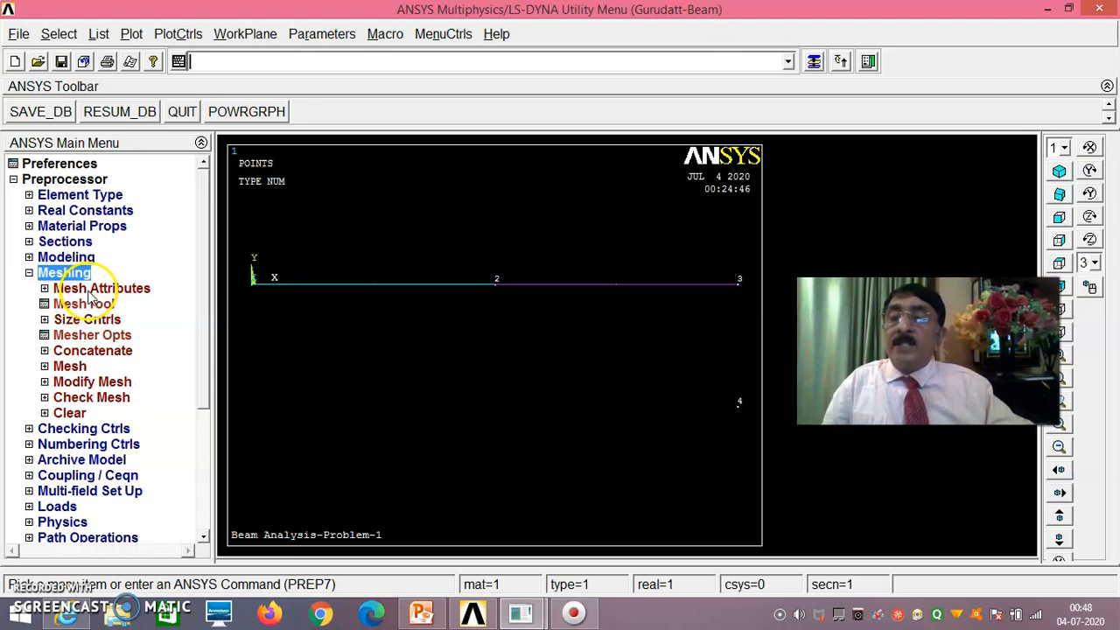
left_click(92, 289)
left_click(116, 368)
left_click(388, 306)
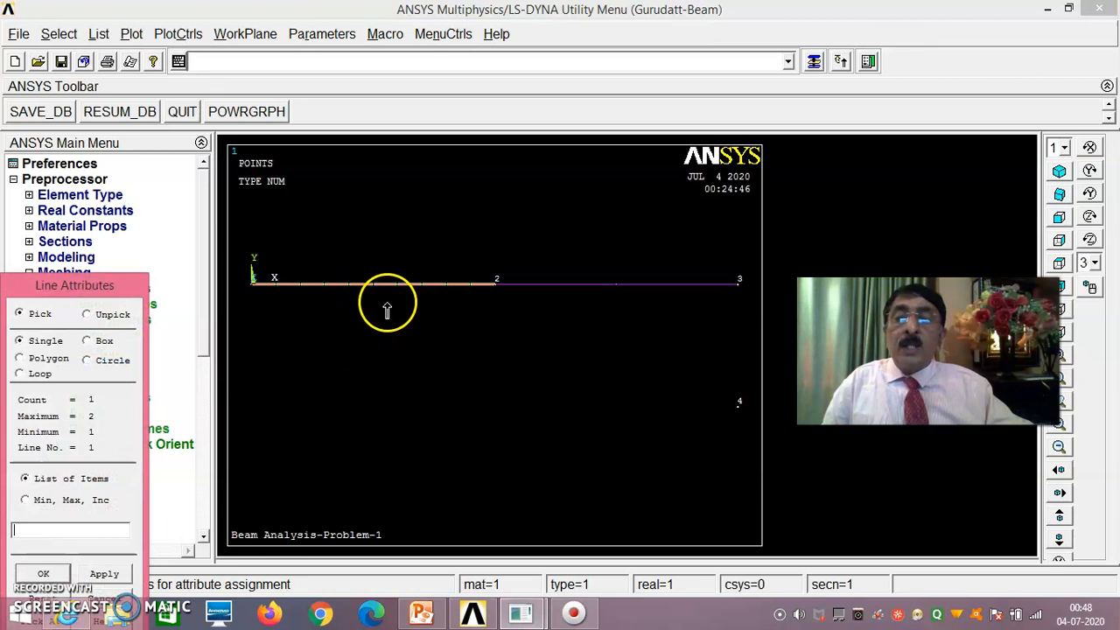
left_click(558, 304)
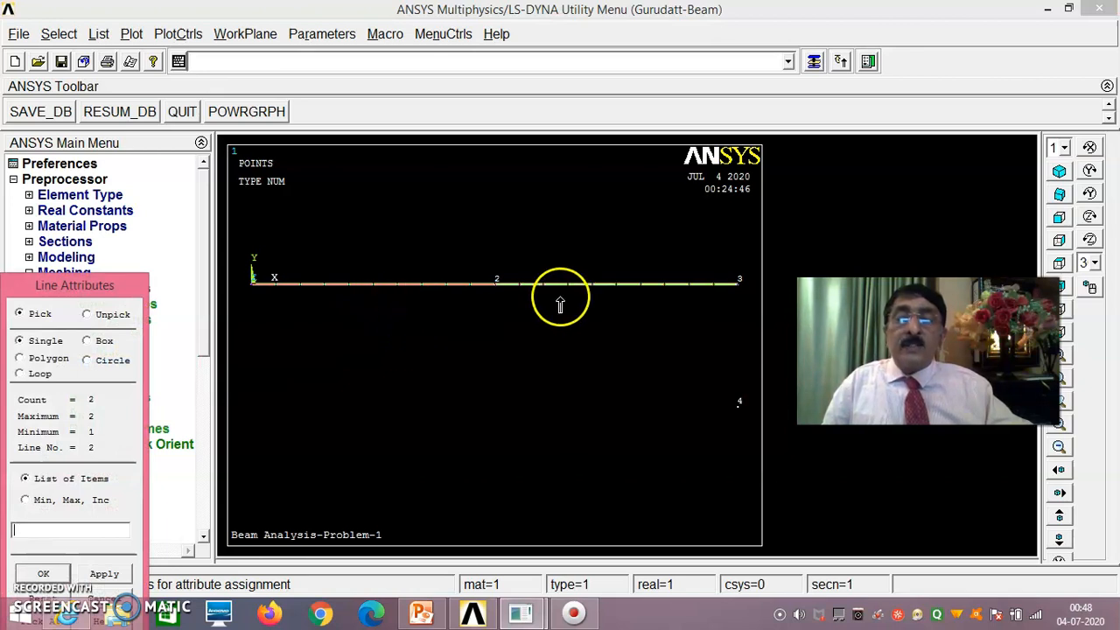
left_click(42, 574)
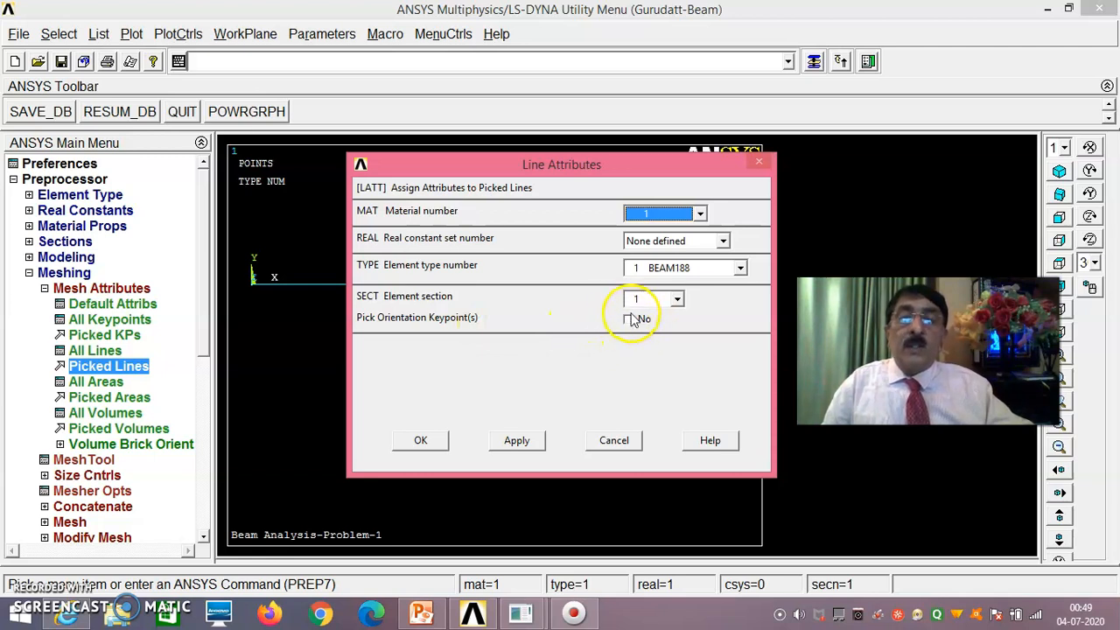
left_click(422, 442)
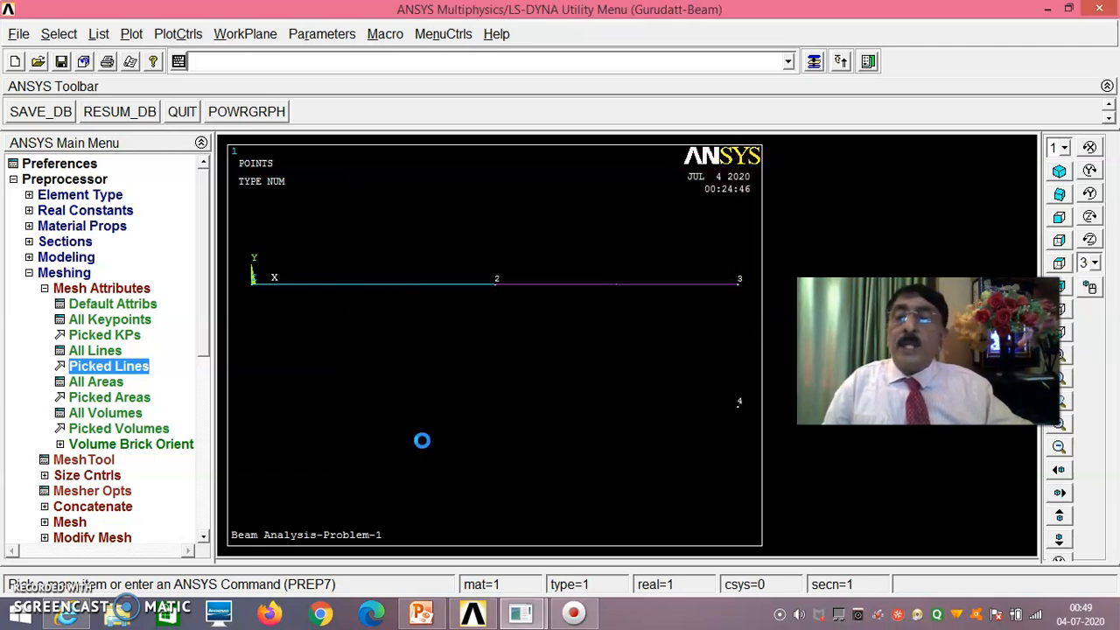
Set the number of element divisions to 50 on both beam lines and save the database
left_click(88, 477)
left_click(104, 350)
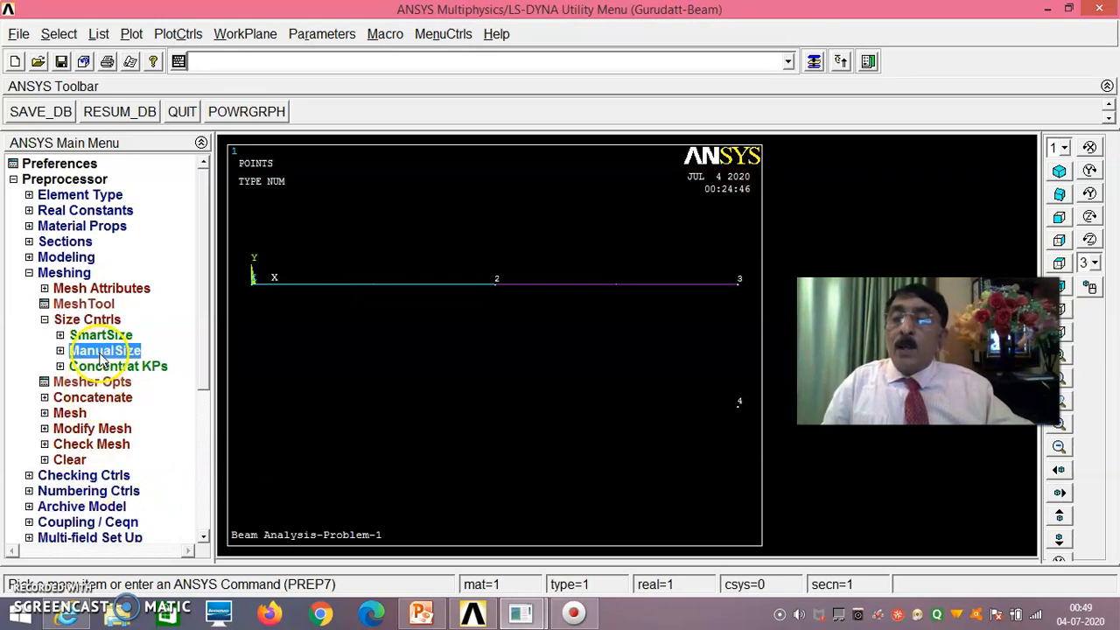
left_click(101, 398)
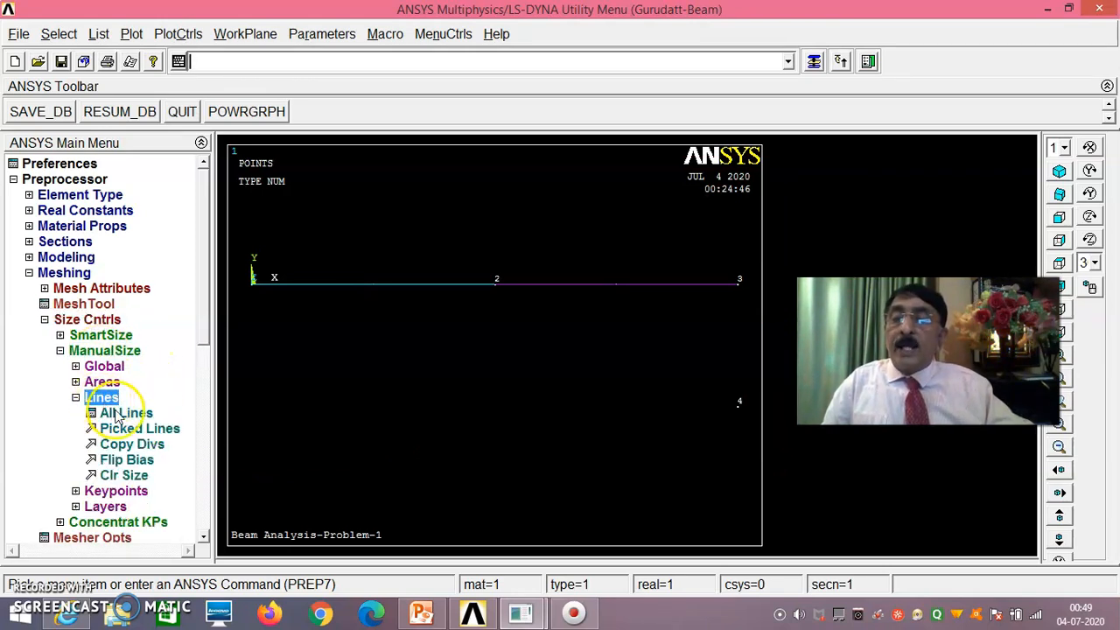
left_click(129, 430)
left_click(380, 302)
left_click(564, 302)
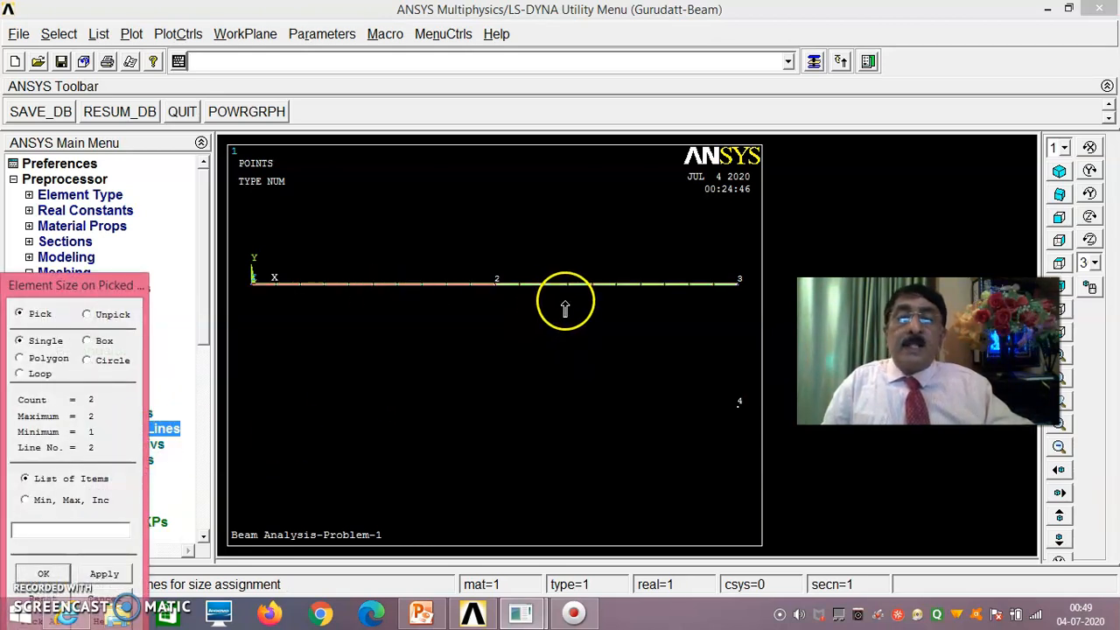
left_click_drag(98, 285, 131, 211)
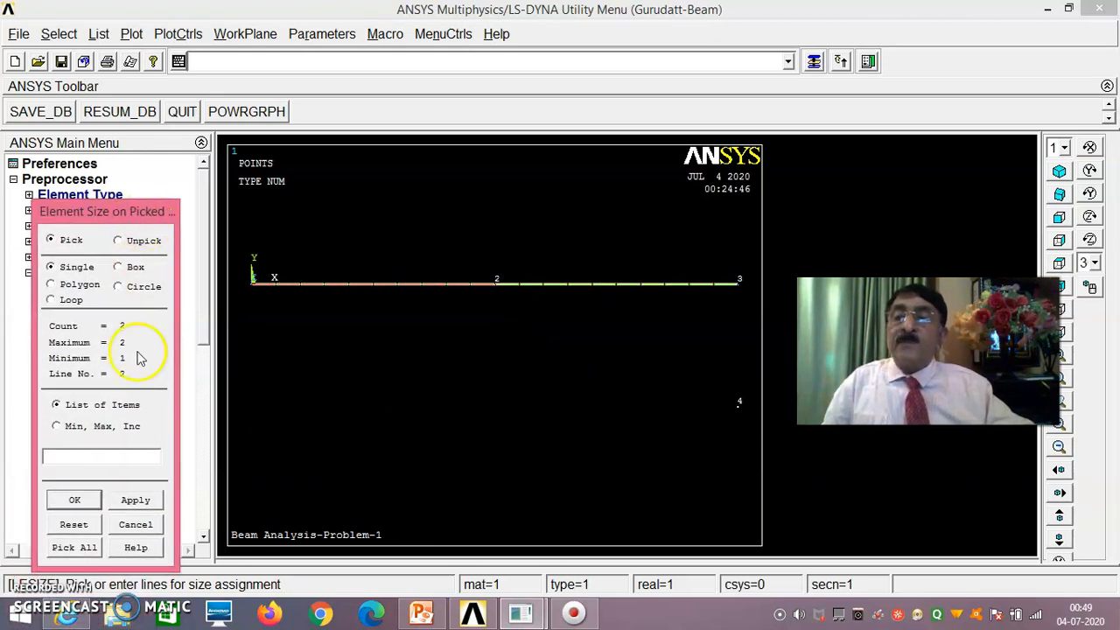
left_click(74, 500)
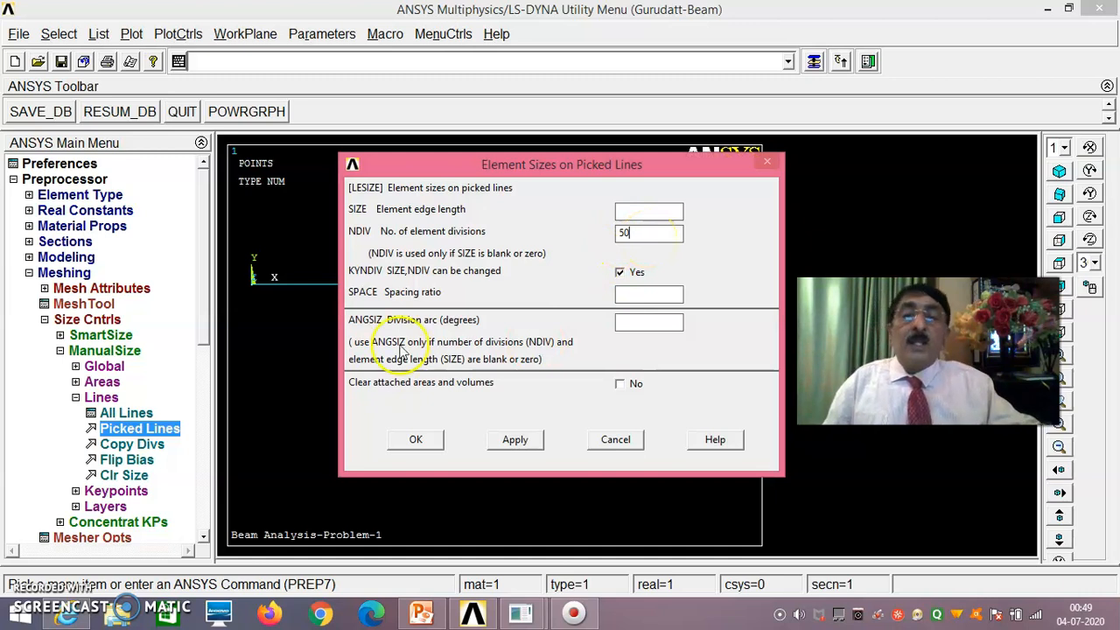
left_click(420, 445)
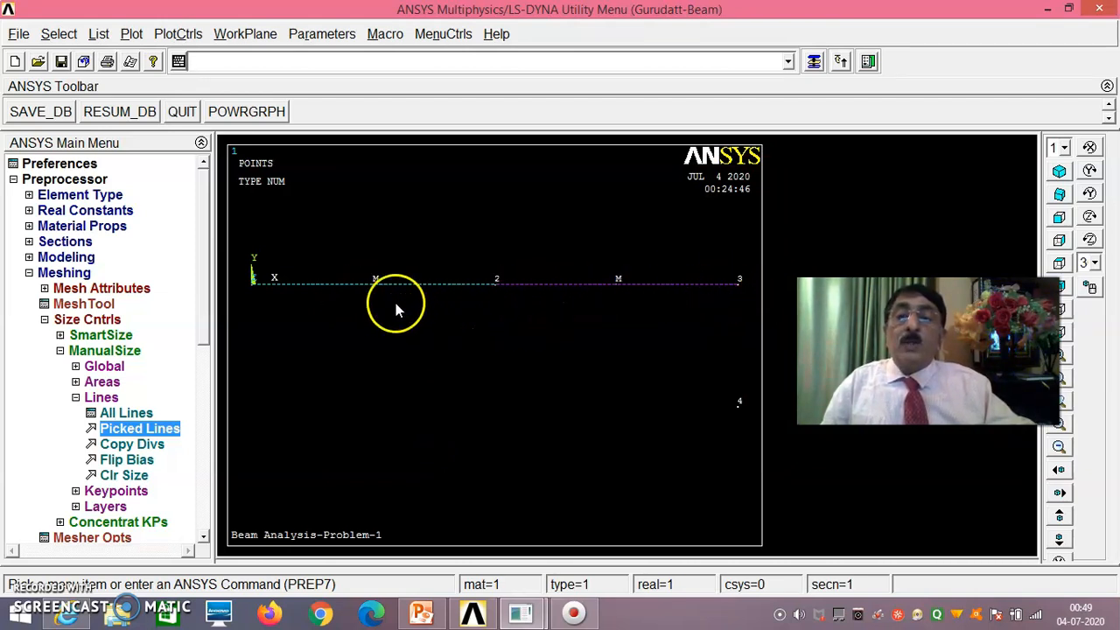
left_click(620, 313)
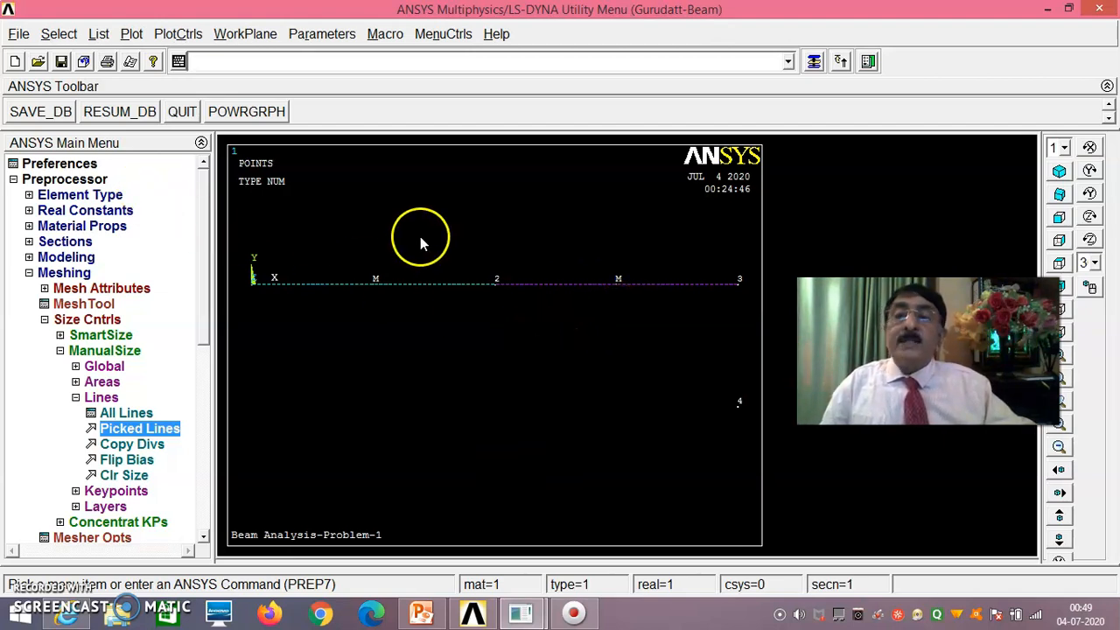
left_click(48, 120)
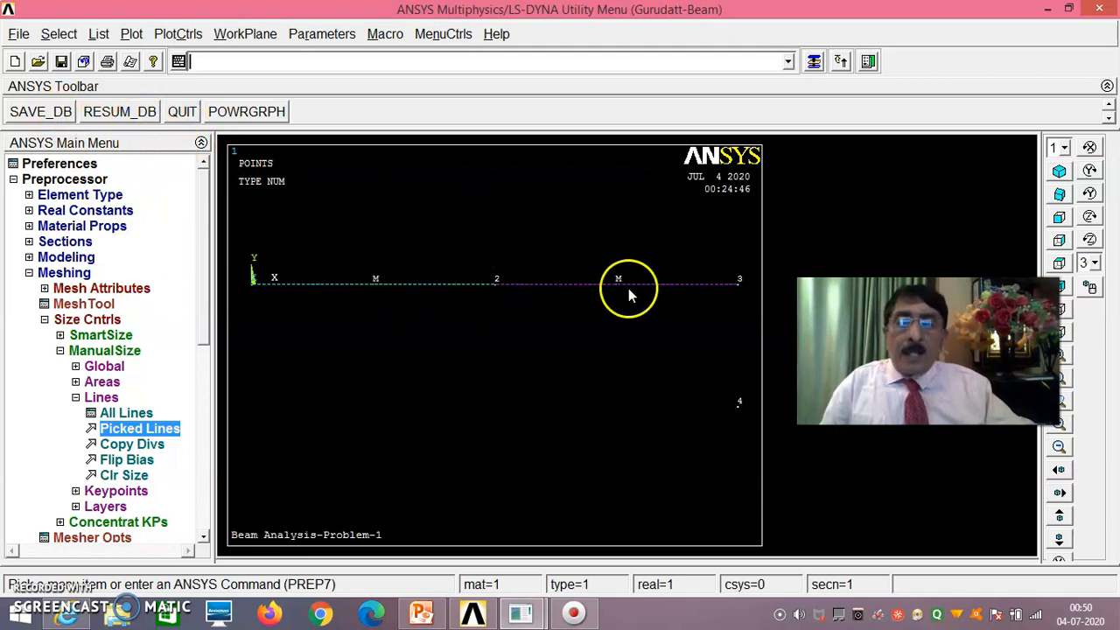
Mesh all the beam lines
left_click(43, 320)
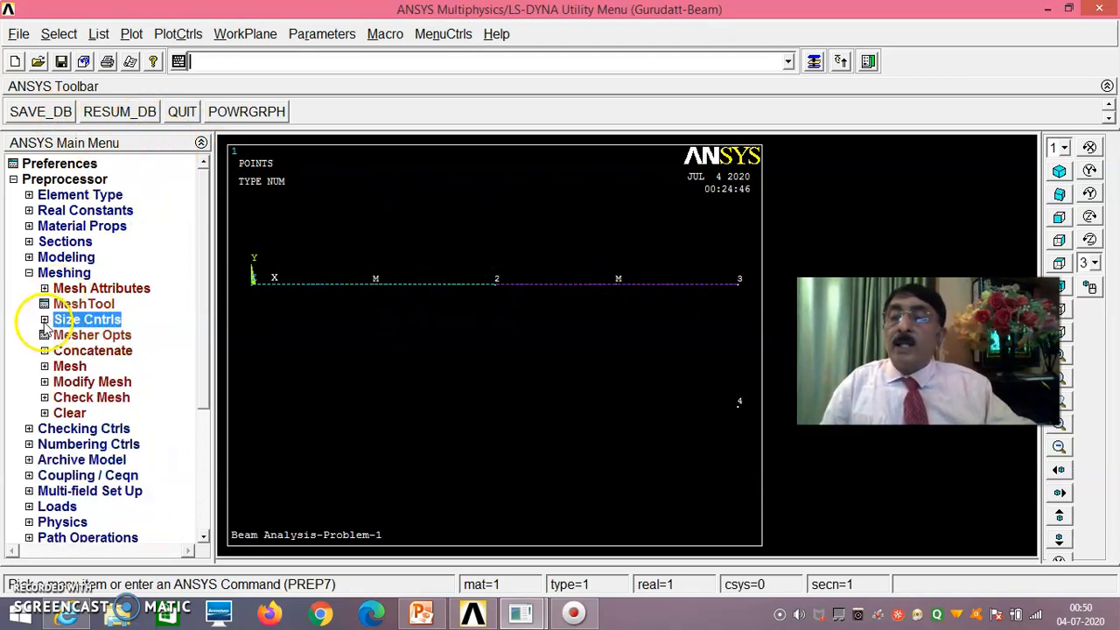
left_click(70, 367)
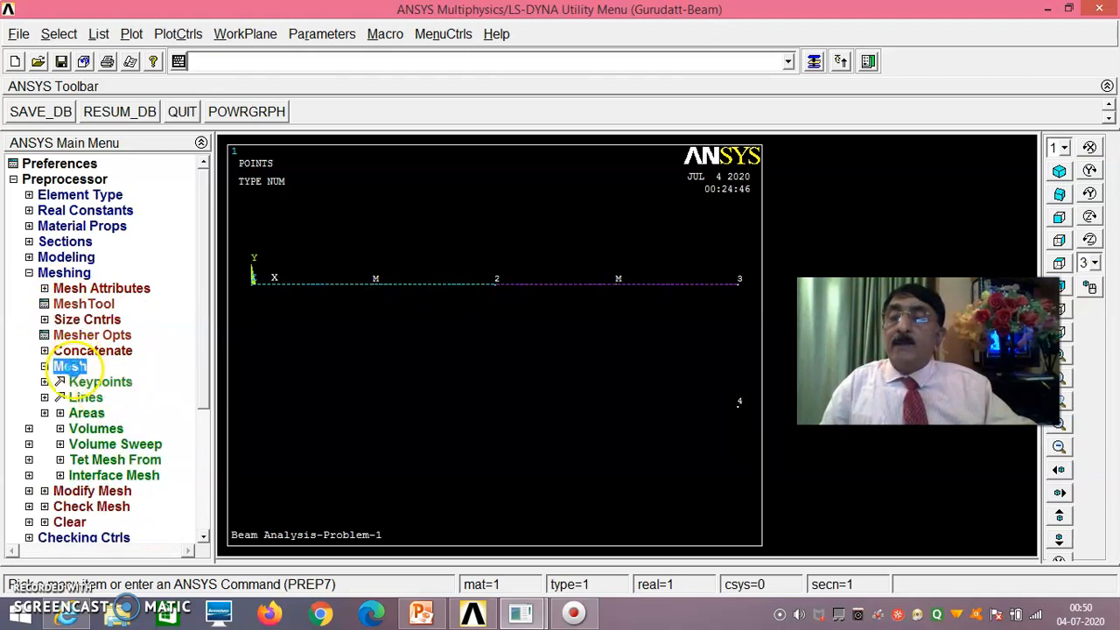
left_click(86, 397)
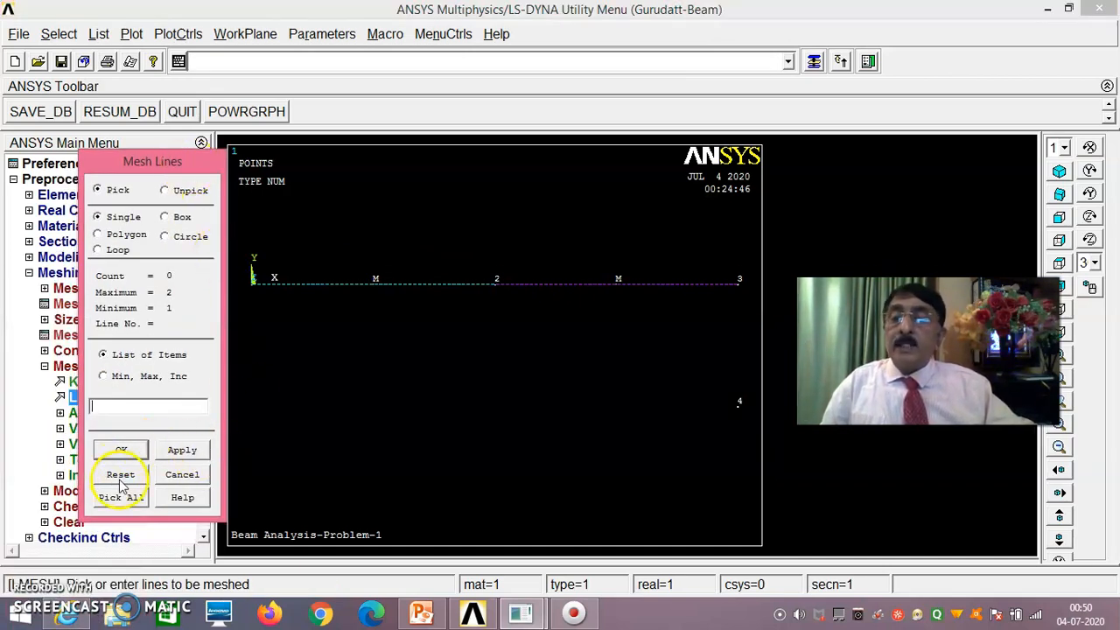
left_click(129, 497)
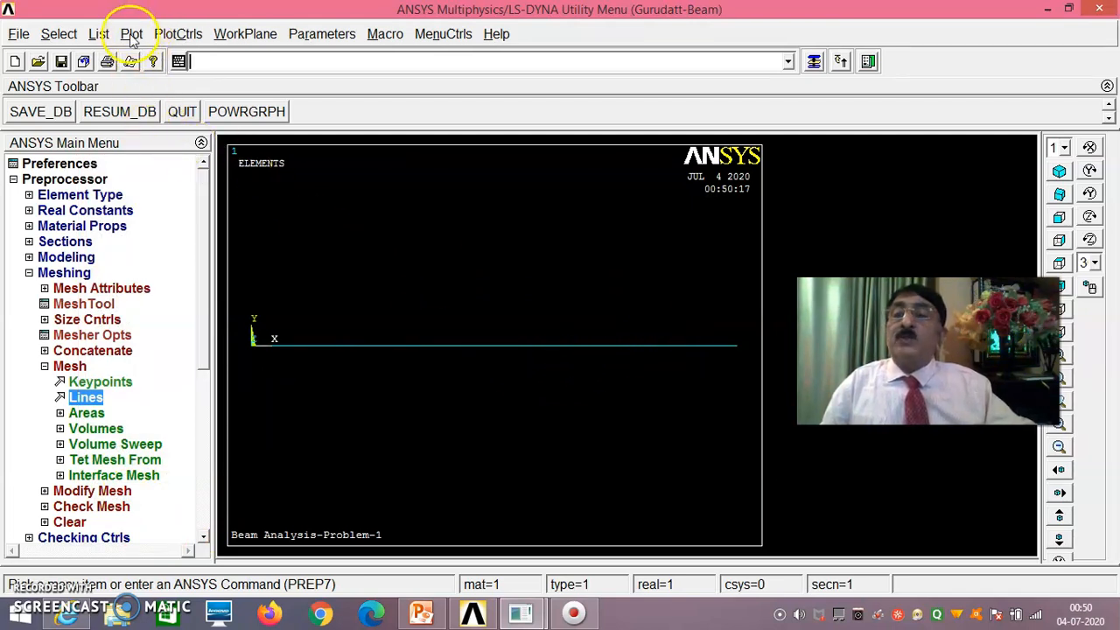
List the elements with their nodes and attributes, and review the listing through to its end
left_click(99, 35)
mouse_move(153, 194)
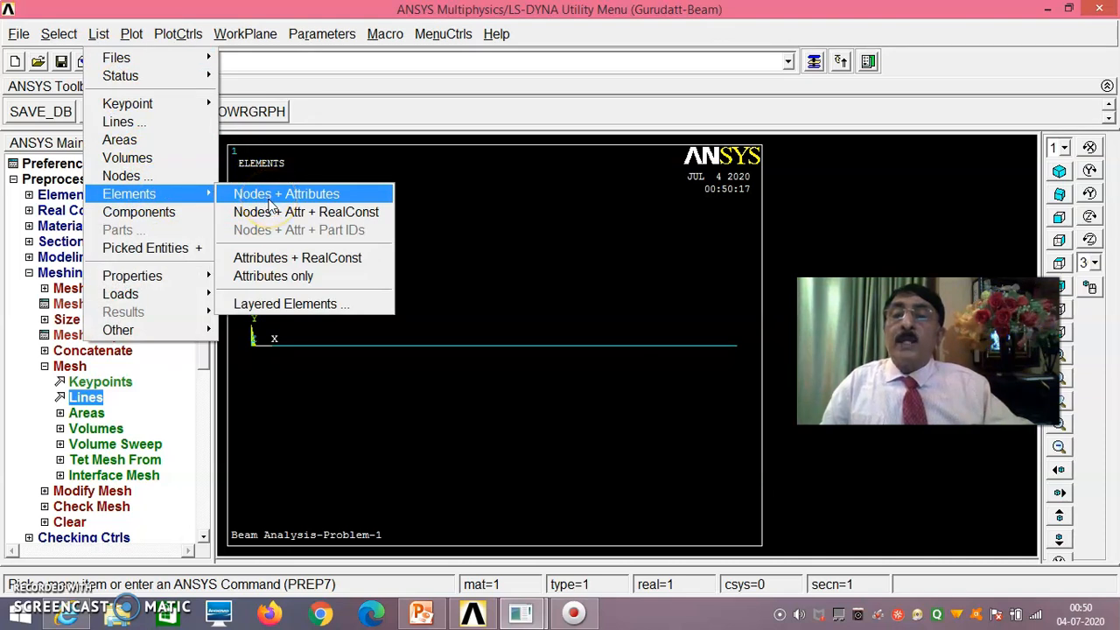
left_click(271, 200)
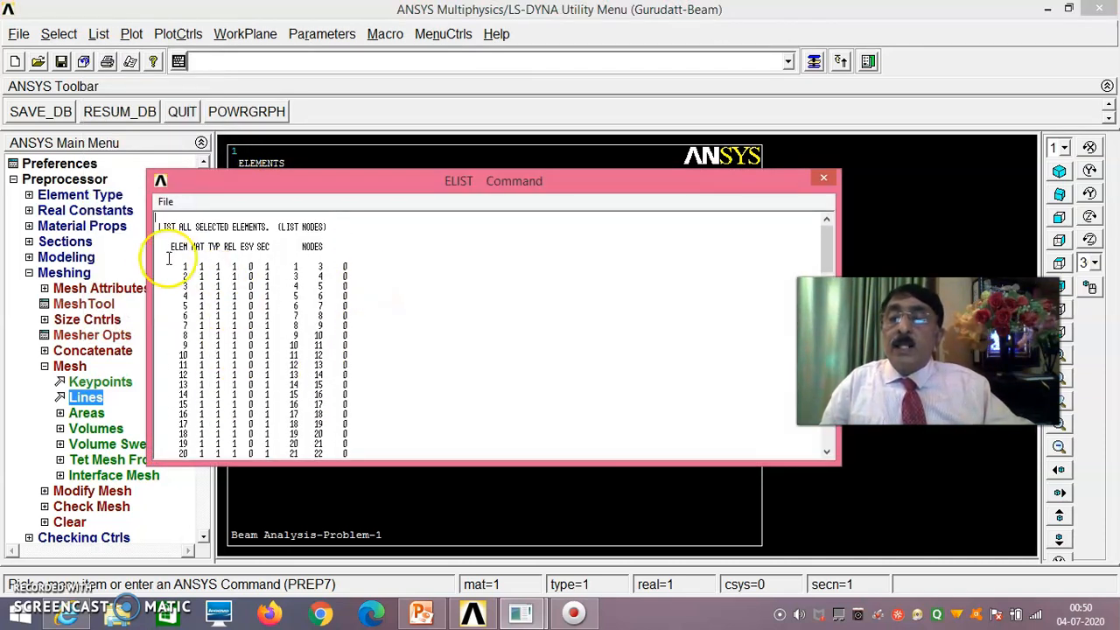
scroll(171, 255, "down", 15)
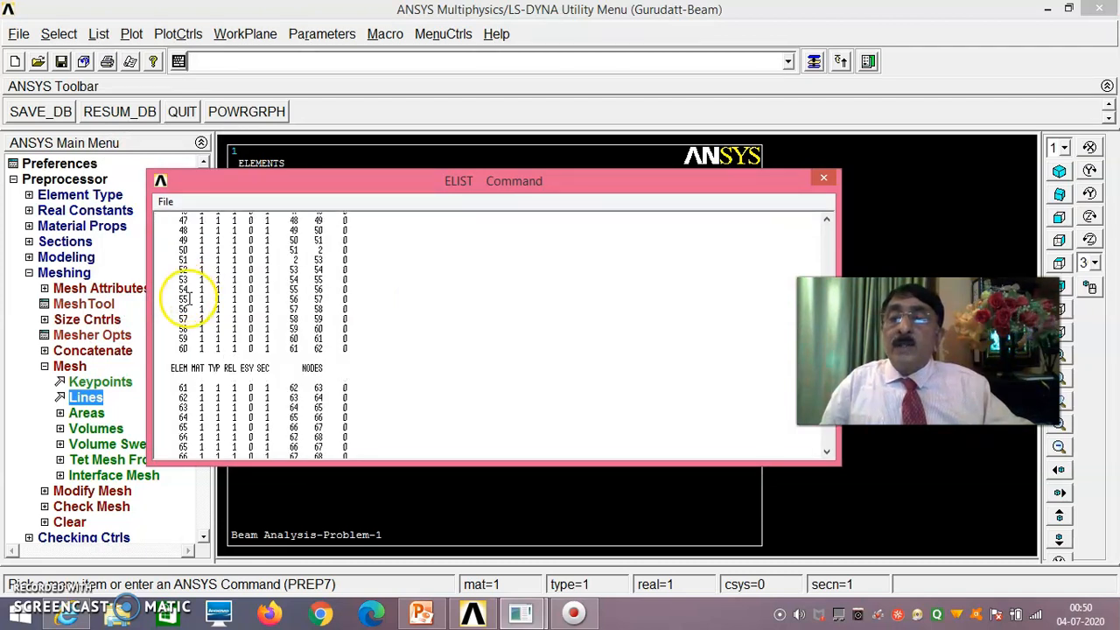
scroll(186, 299, "down", 10)
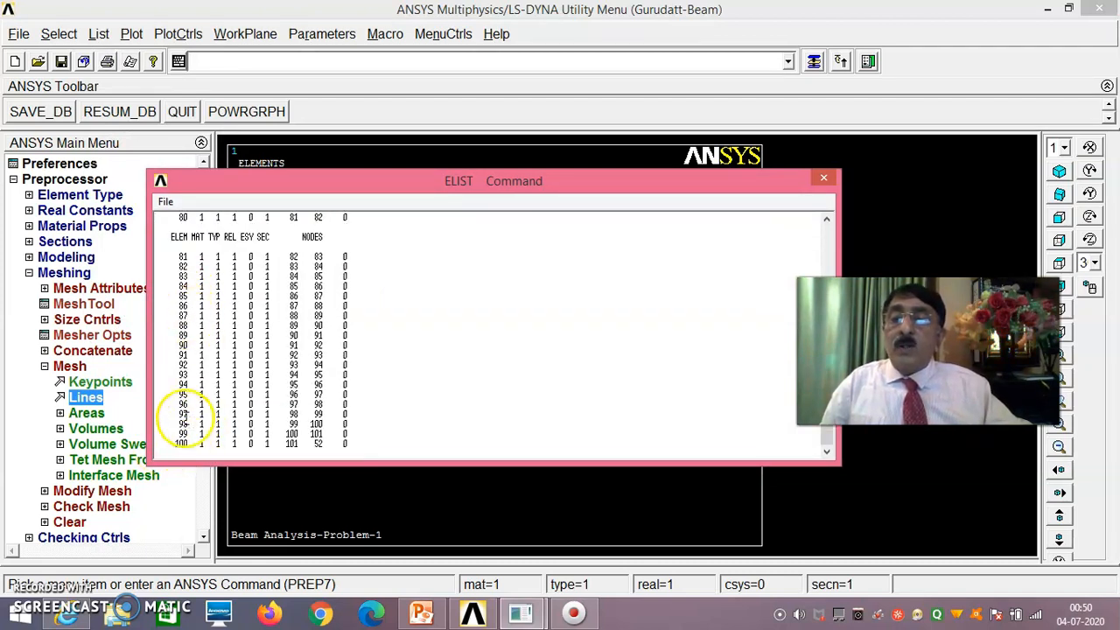
left_click(822, 180)
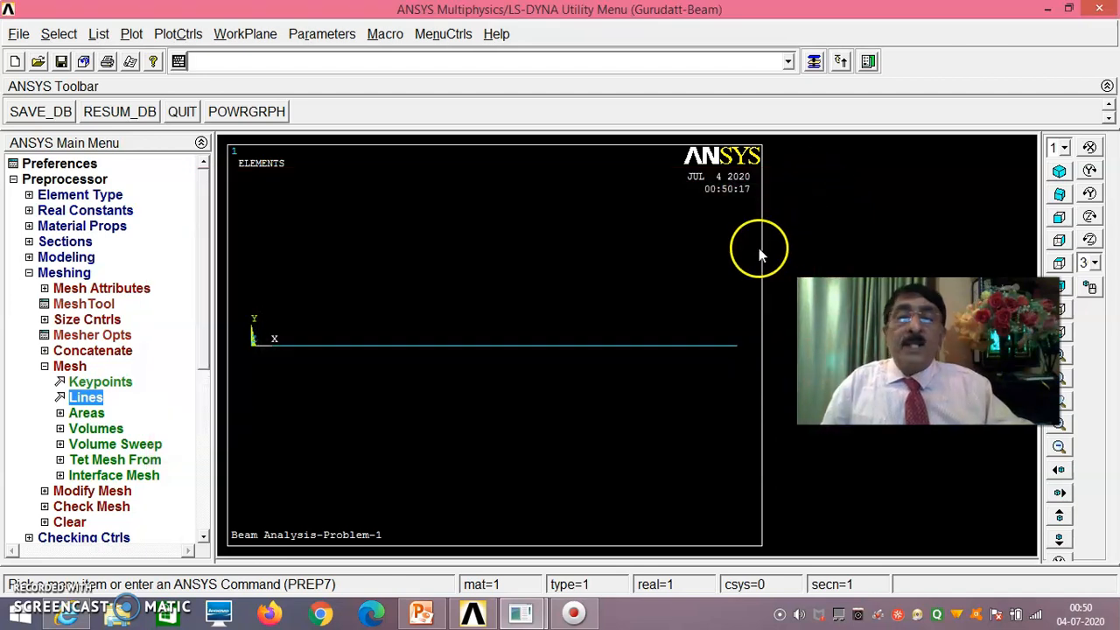
Pick the keypoints at both ends of the beam for a structural displacement constraint
left_click(45, 368)
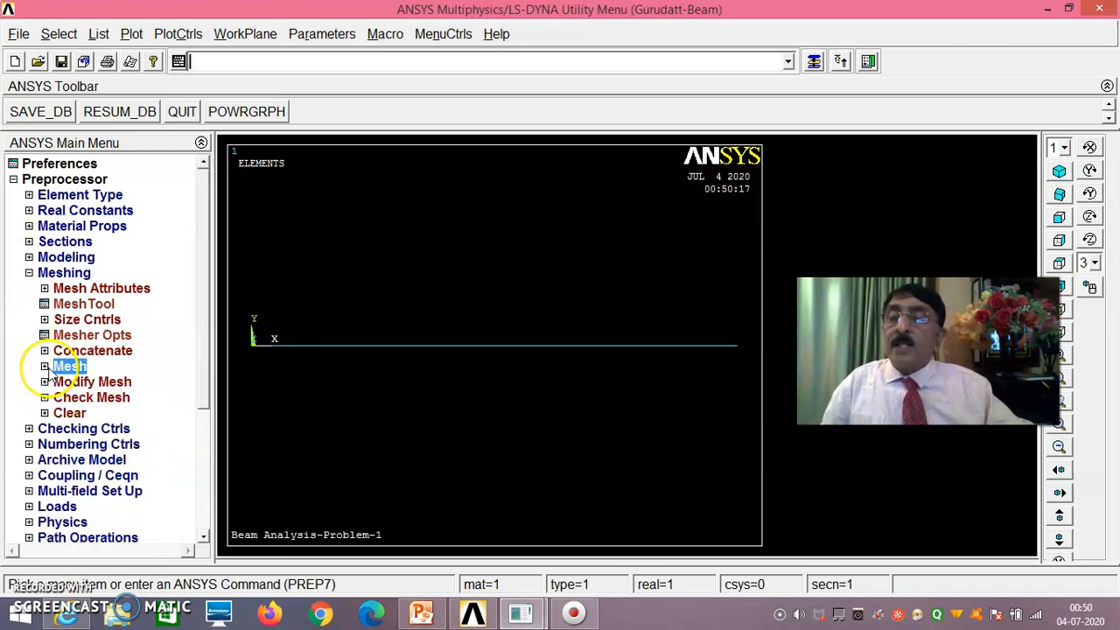
left_click(29, 273)
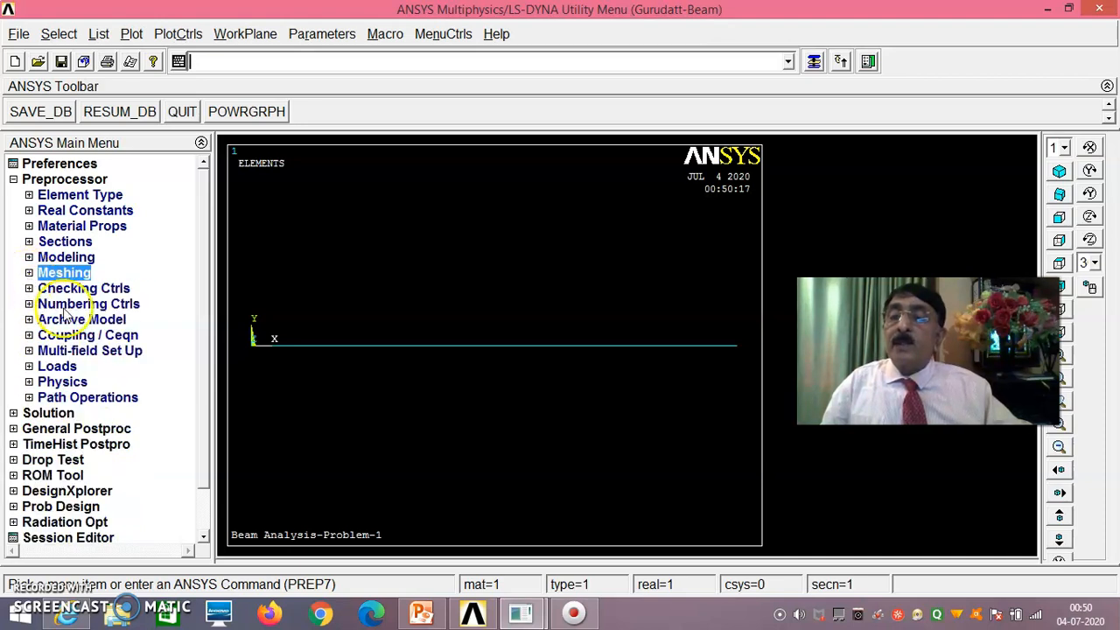
left_click(57, 367)
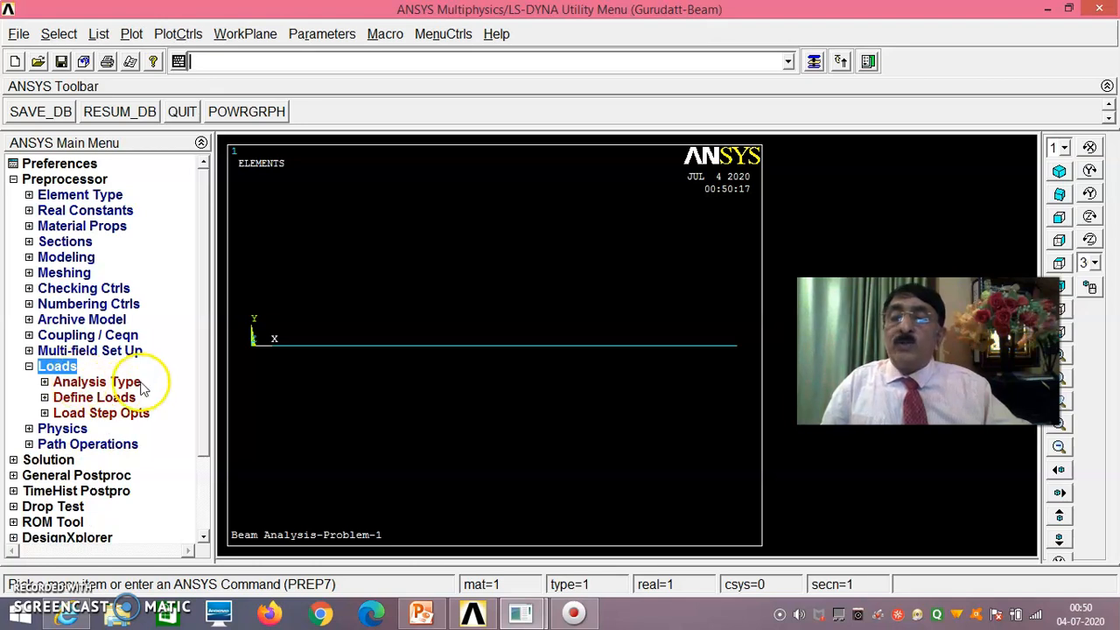
left_click(94, 398)
left_click(97, 430)
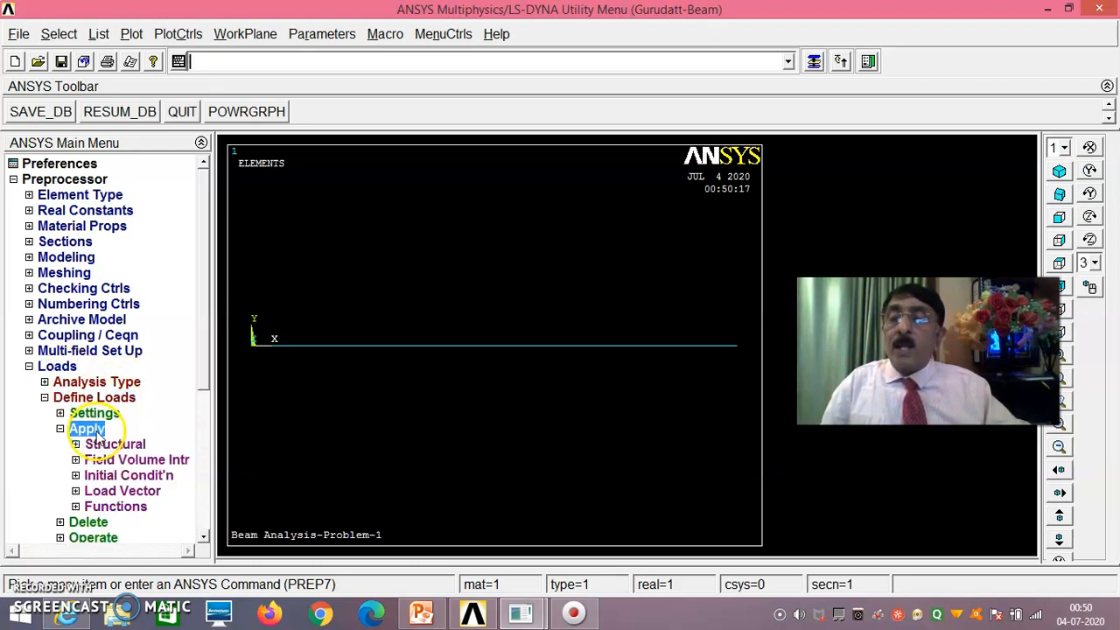
left_click(117, 446)
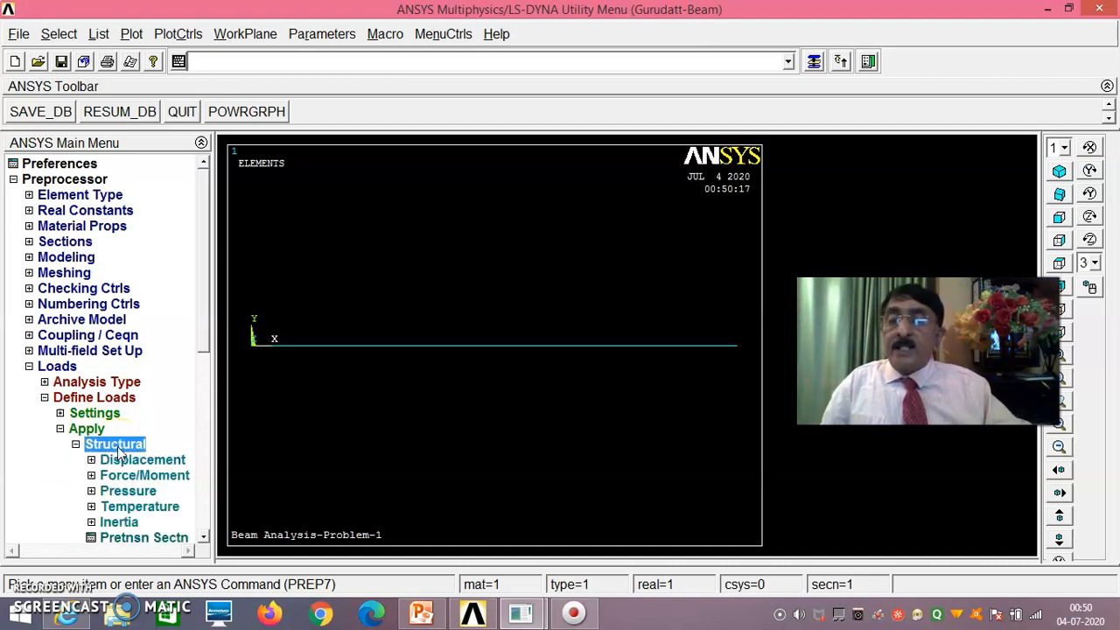
left_click(140, 460)
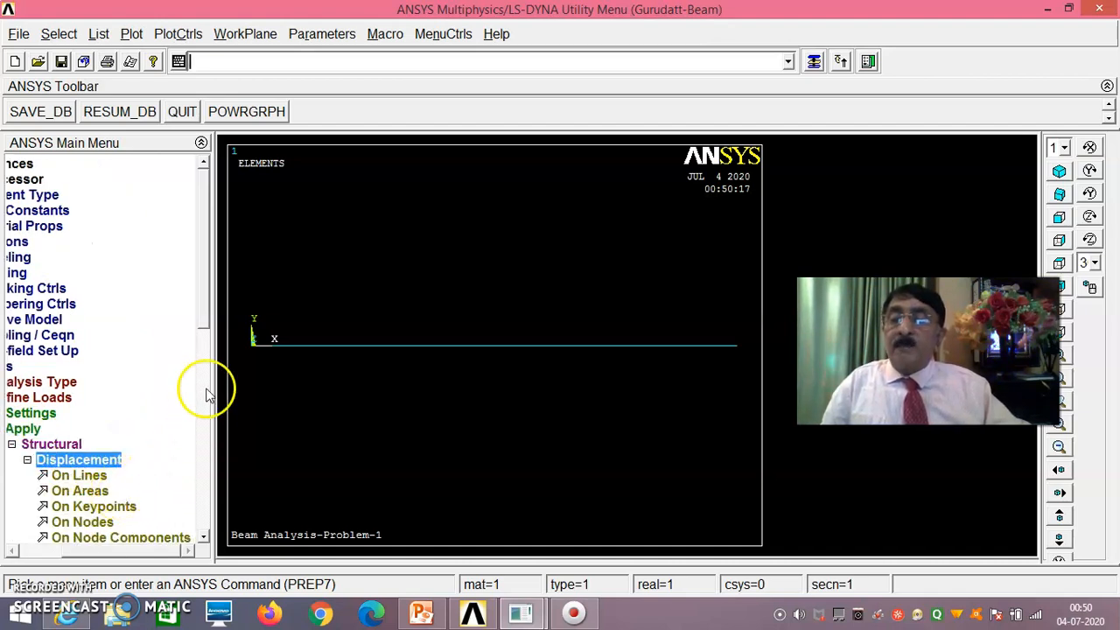
scroll(208, 324, "down", 3)
left_click(98, 384)
left_click(252, 345)
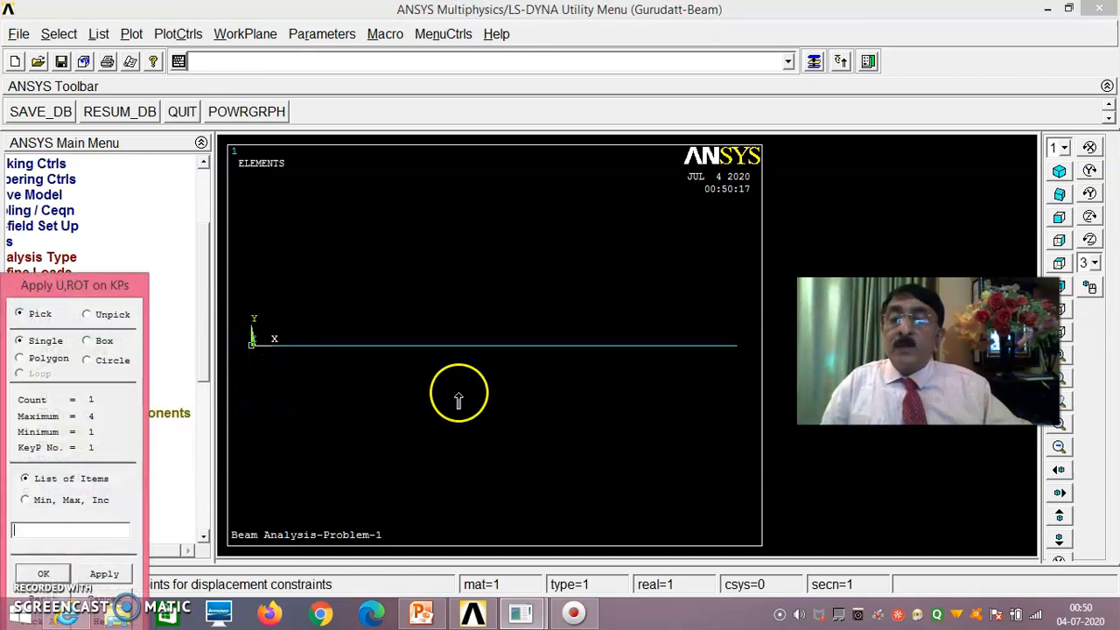
left_click(762, 355)
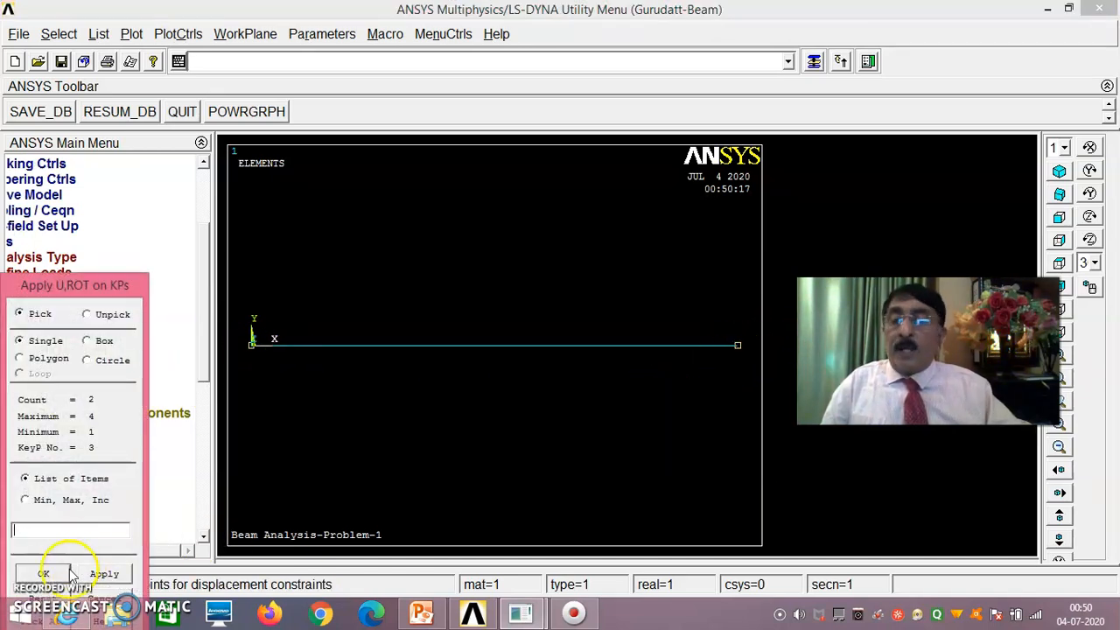
left_click(44, 576)
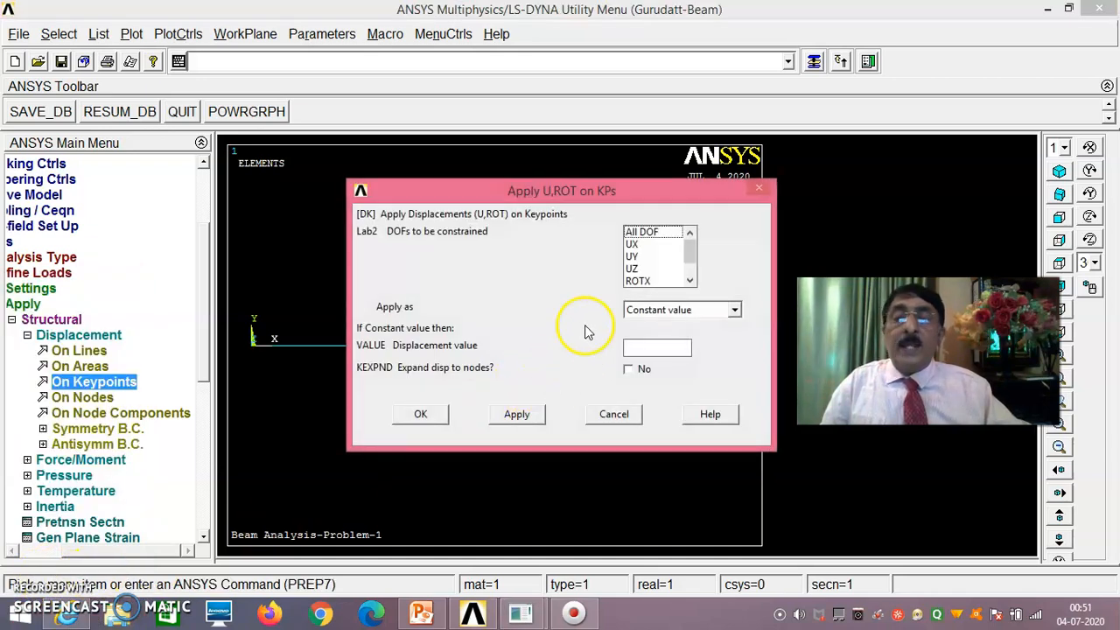
Constrain UX, UY, UZ, ROTX and ROTY at the picked end keypoints with a constant displacement value of 0
left_click(638, 255)
left_click(643, 279)
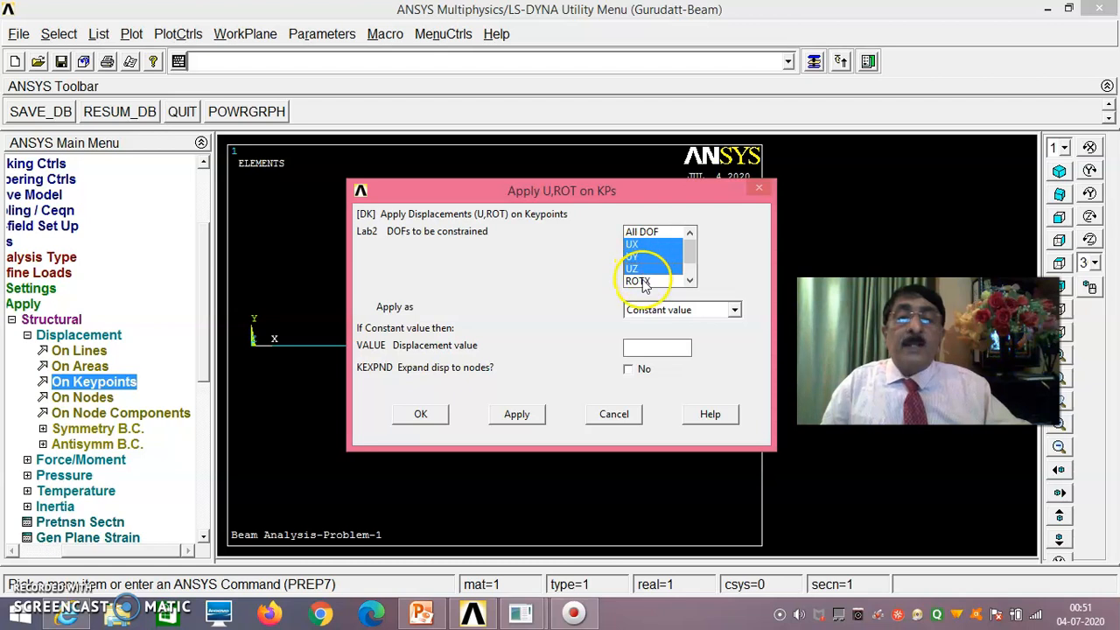
left_click(690, 281)
left_click(651, 282)
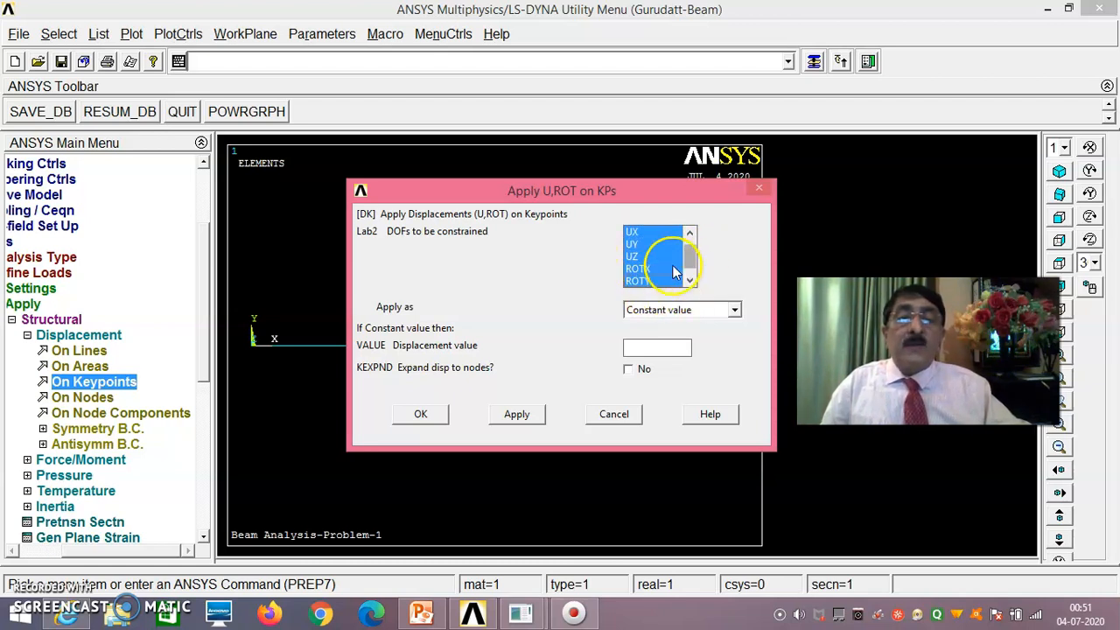
left_click_drag(690, 255, 691, 262)
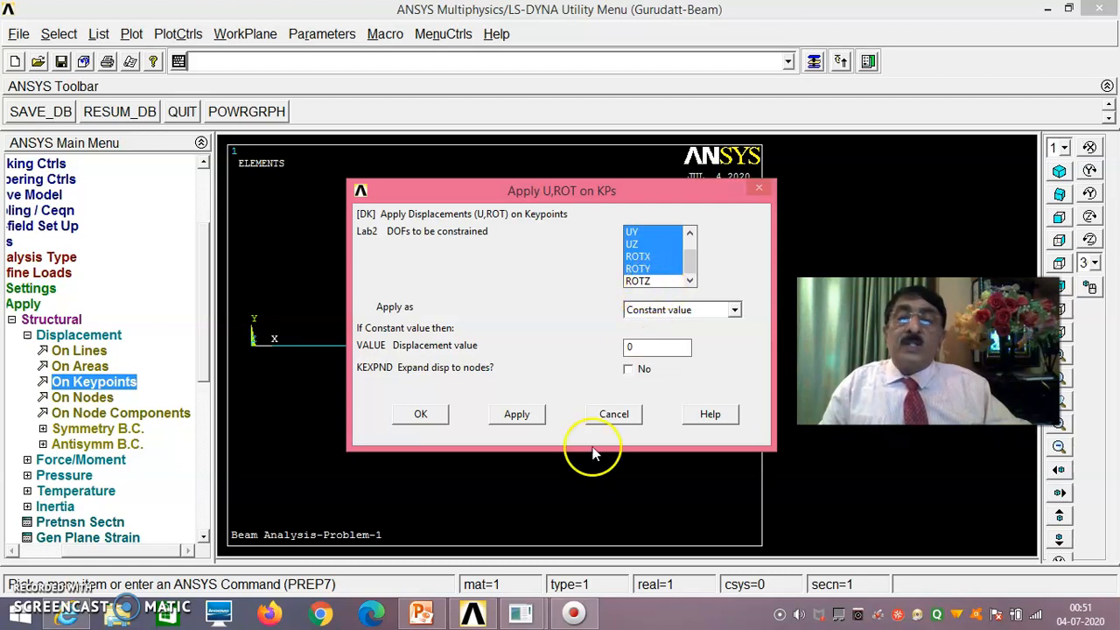
left_click(422, 415)
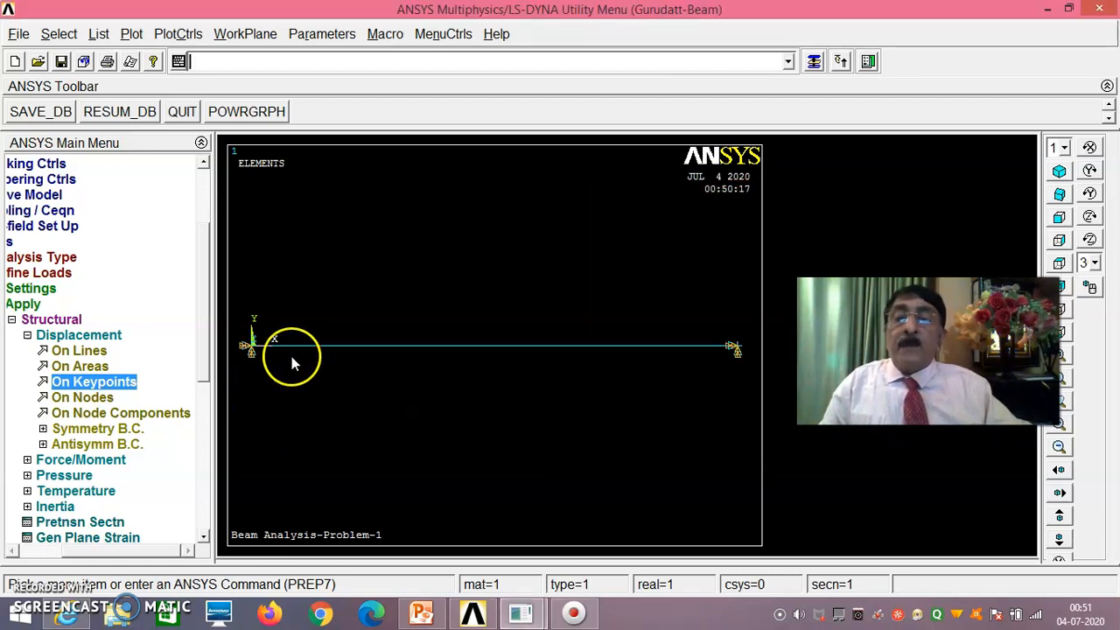
left_click(250, 344)
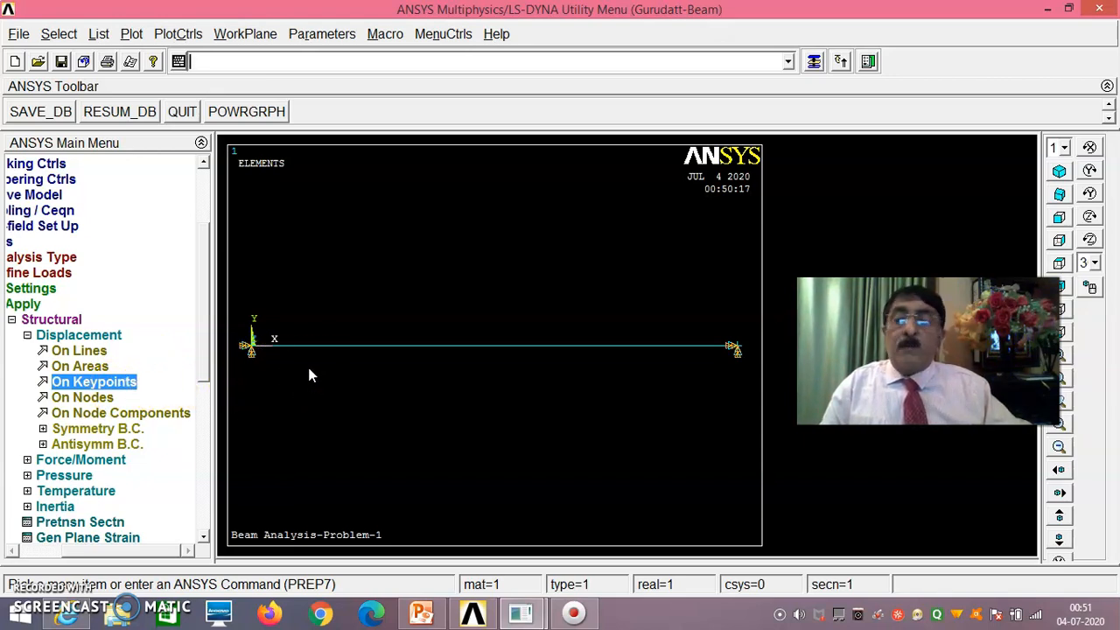
Apply a constant FY force of -20000 on the keypoint at the middle of the beam
left_click(103, 461)
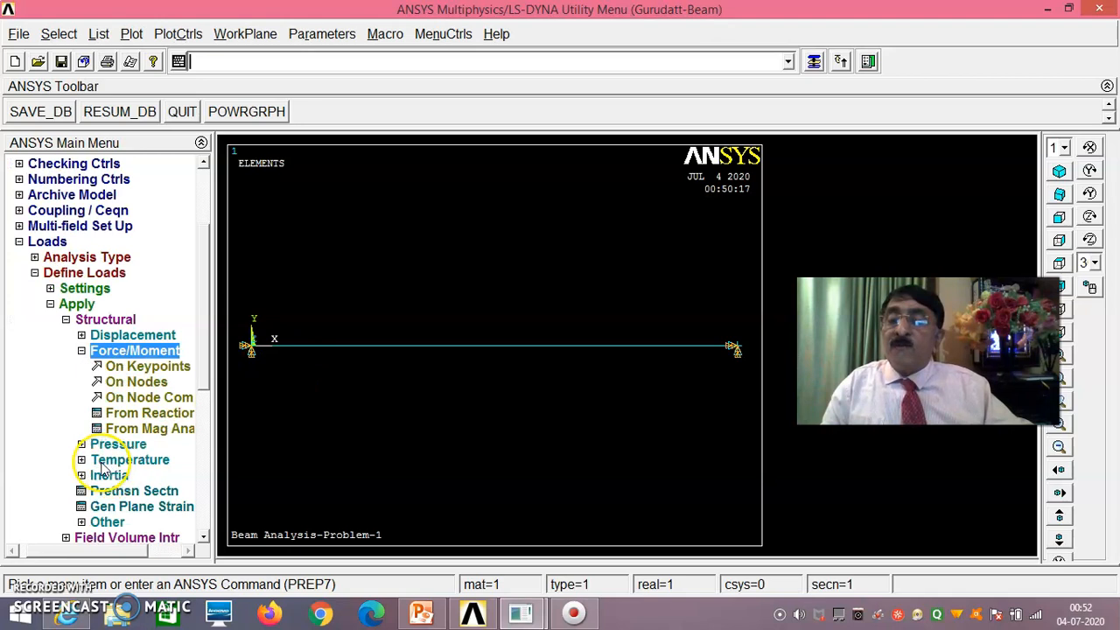
left_click(150, 369)
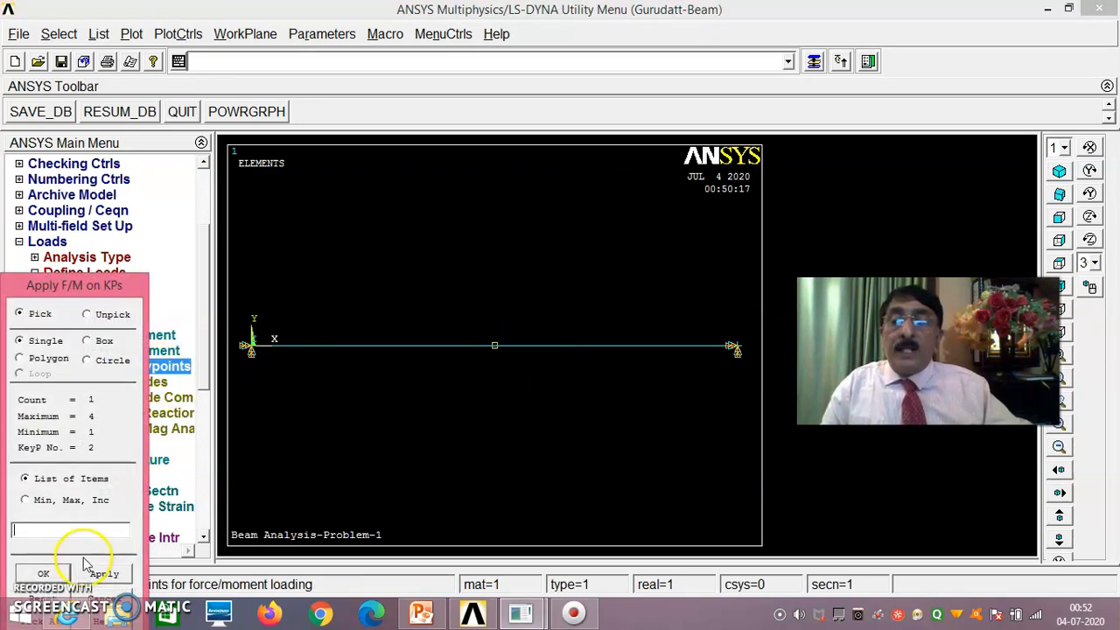
left_click(43, 573)
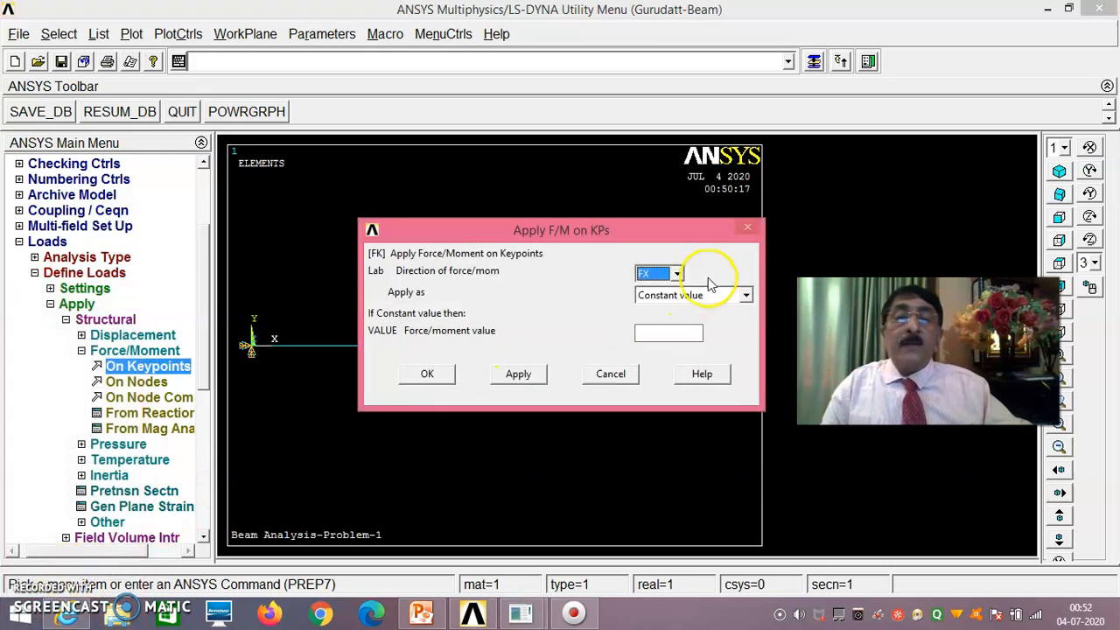
left_click(678, 275)
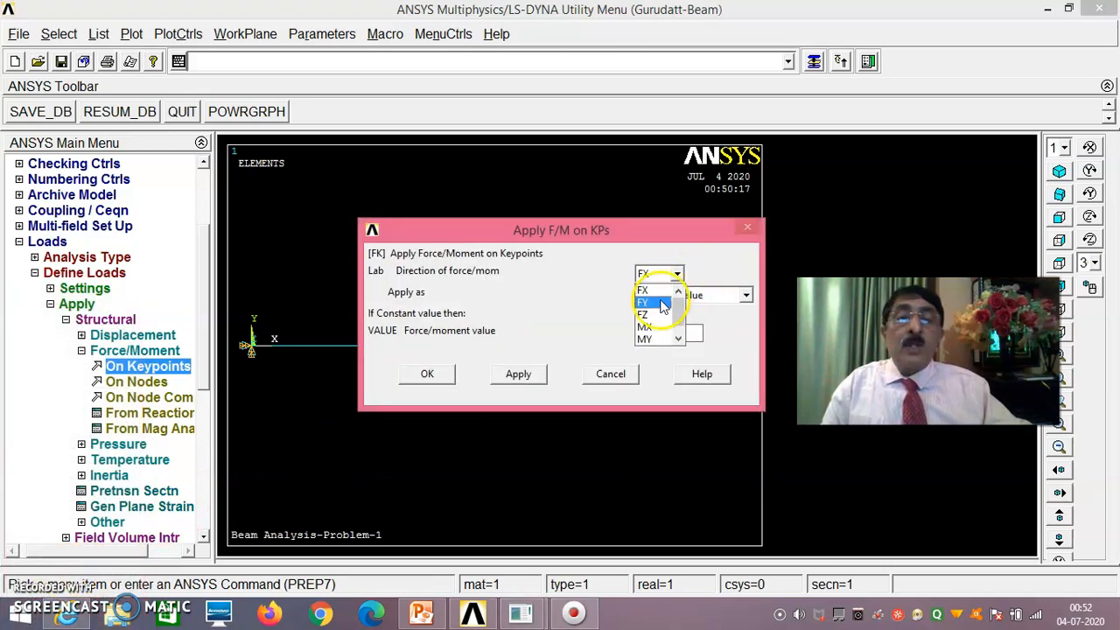
left_click(655, 298)
left_click_drag(593, 237, 359, 220)
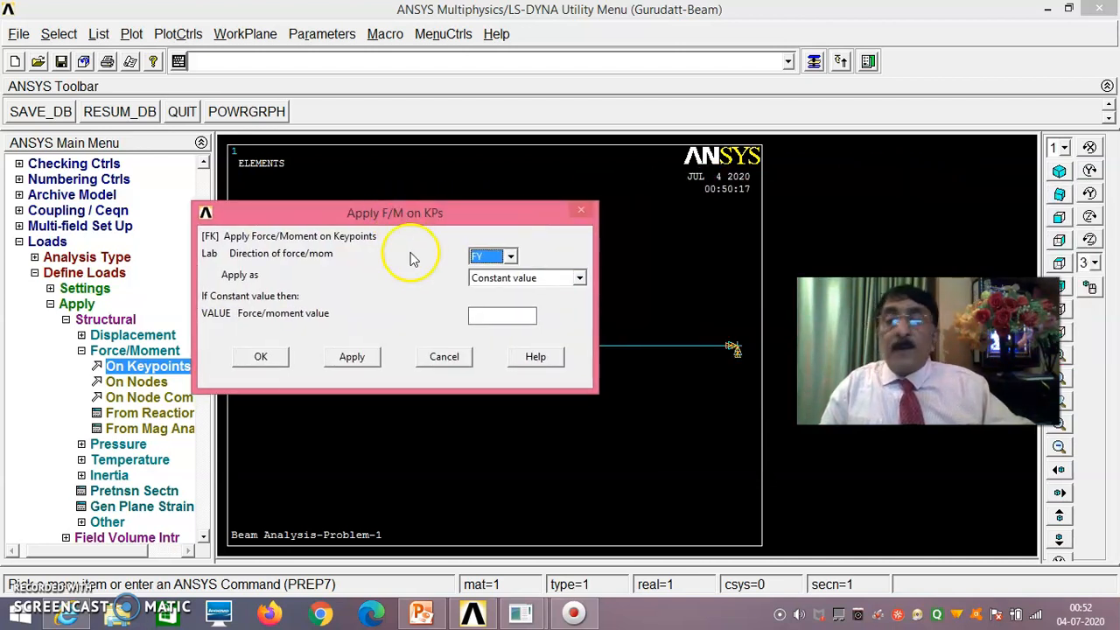
left_click(503, 316)
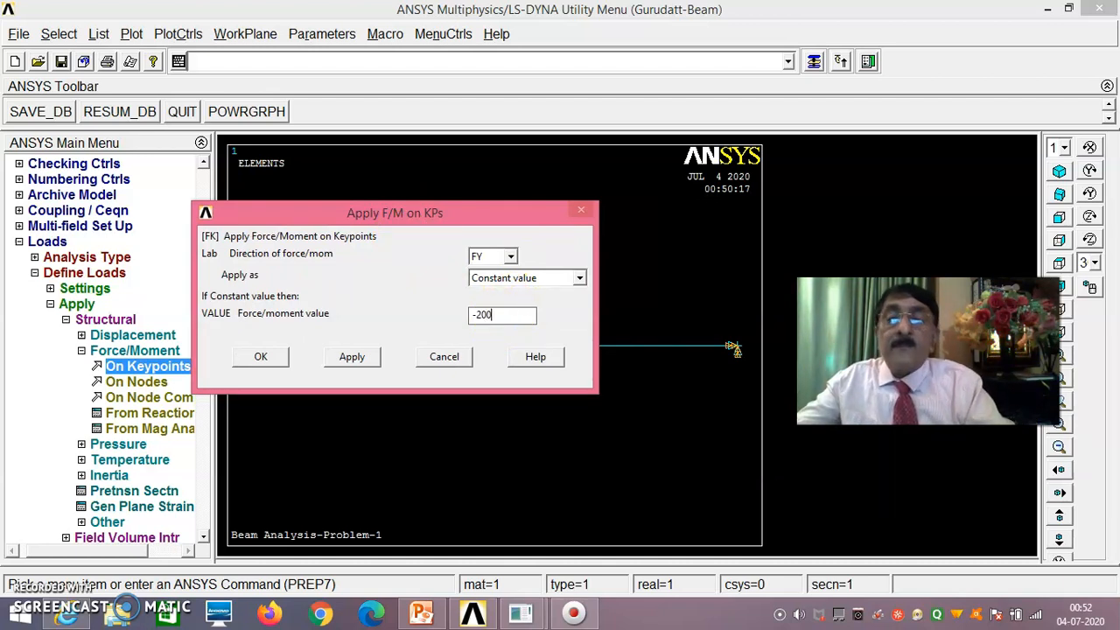
left_click(482, 239)
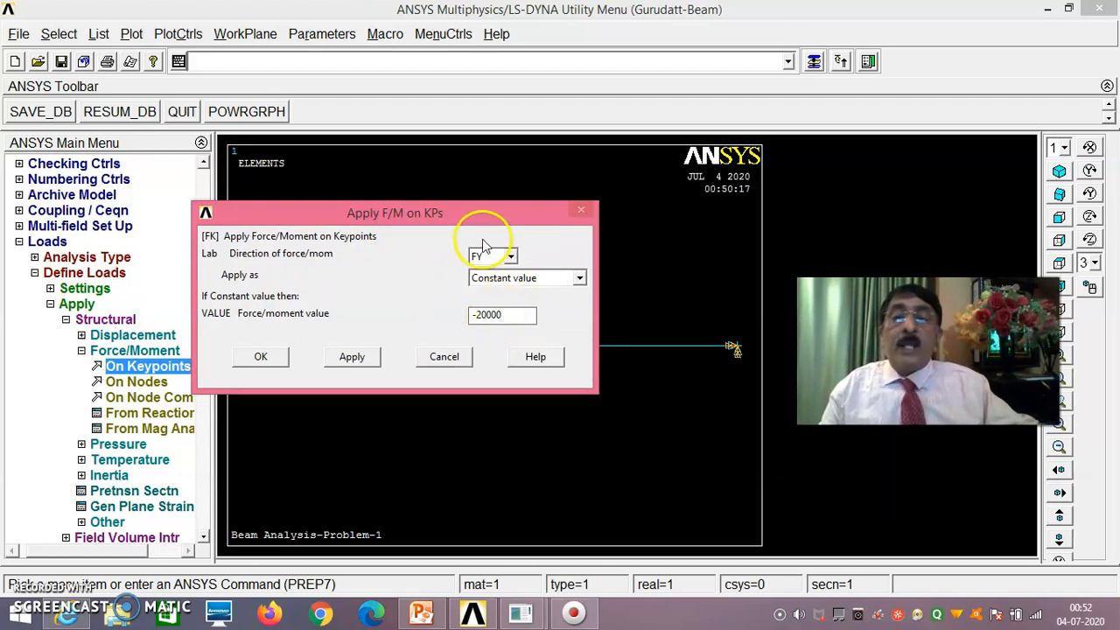
left_click_drag(481, 227, 742, 218)
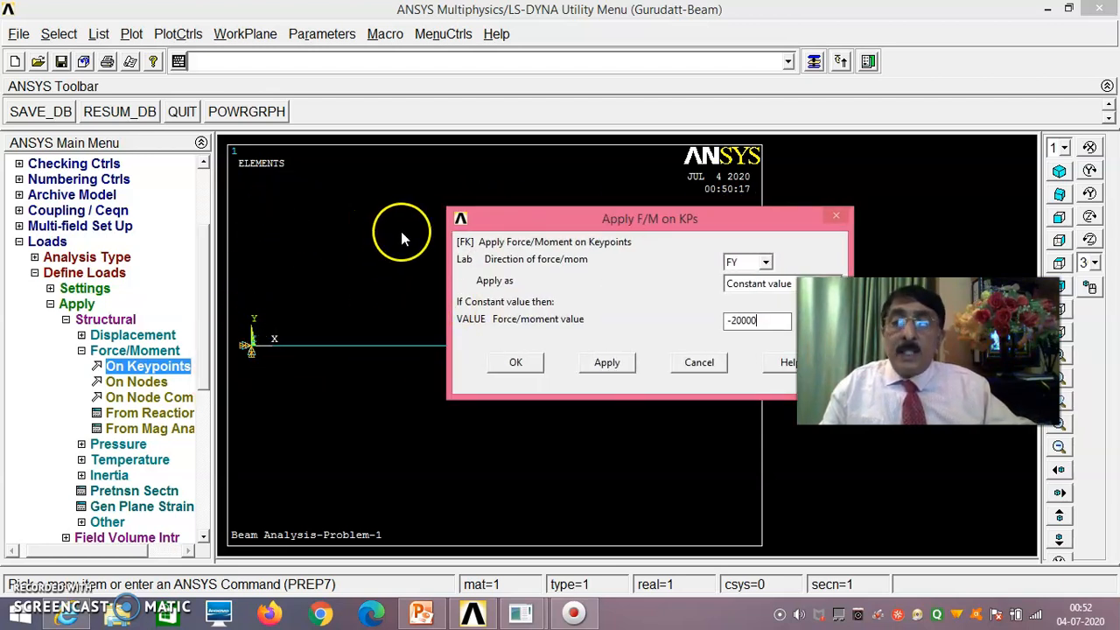
left_click(516, 364)
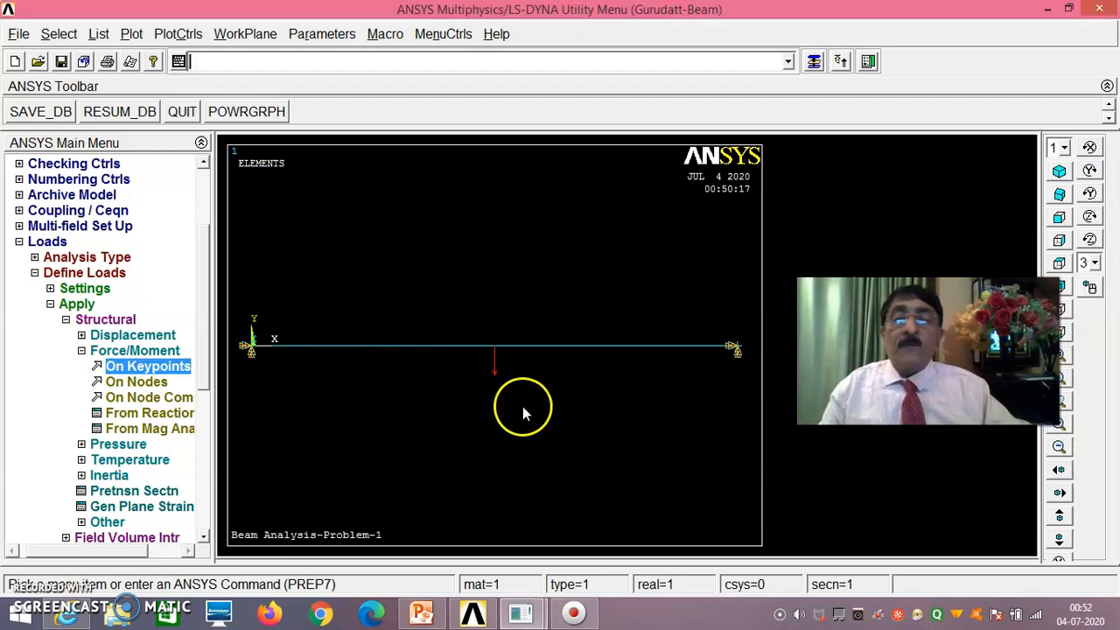
Solve the current load step and close the solution status listing
left_click(50, 304)
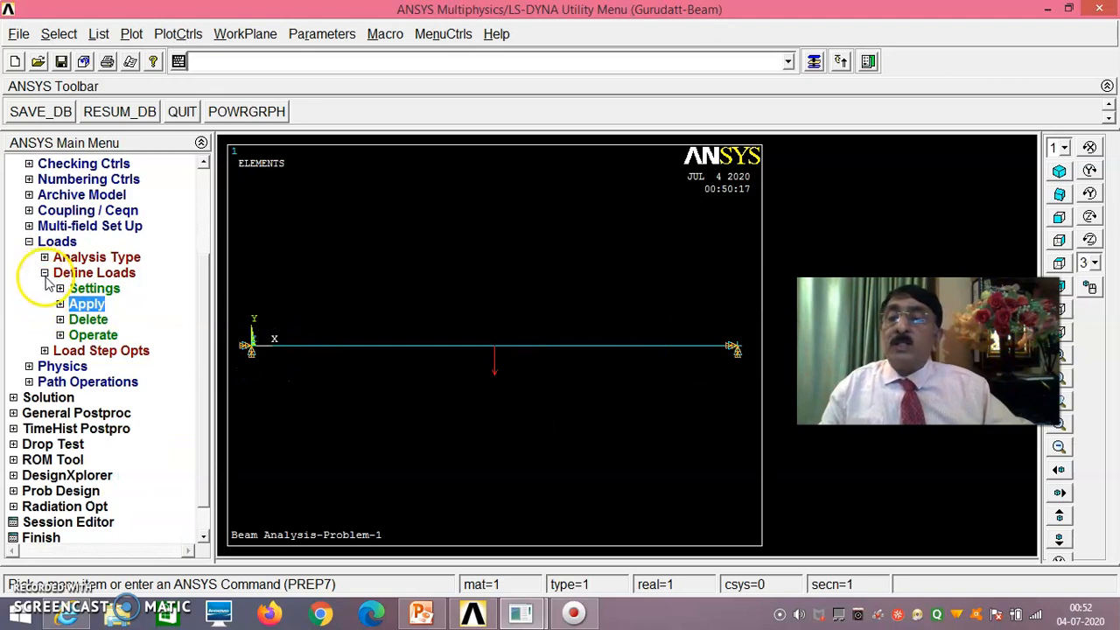
left_click(46, 274)
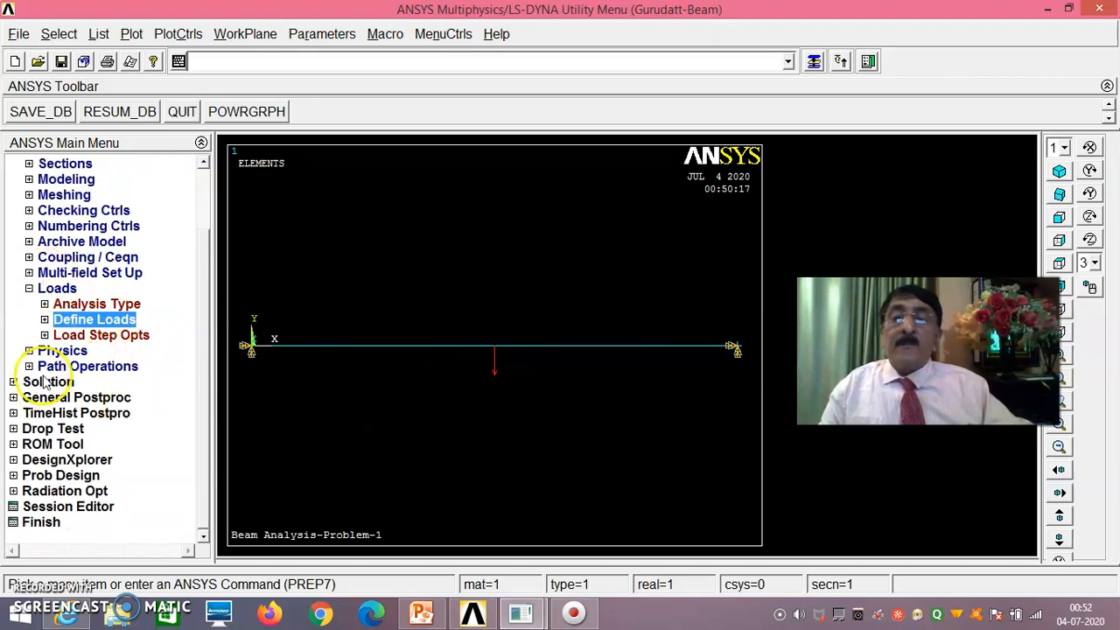
left_click(29, 288)
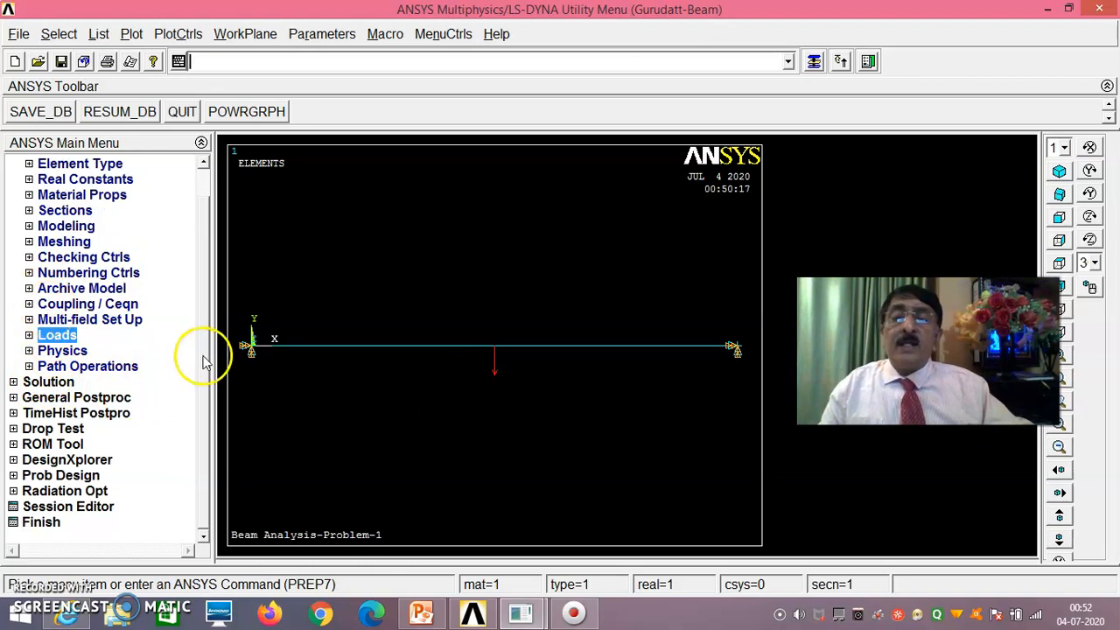
left_click(61, 384)
left_click(69, 291)
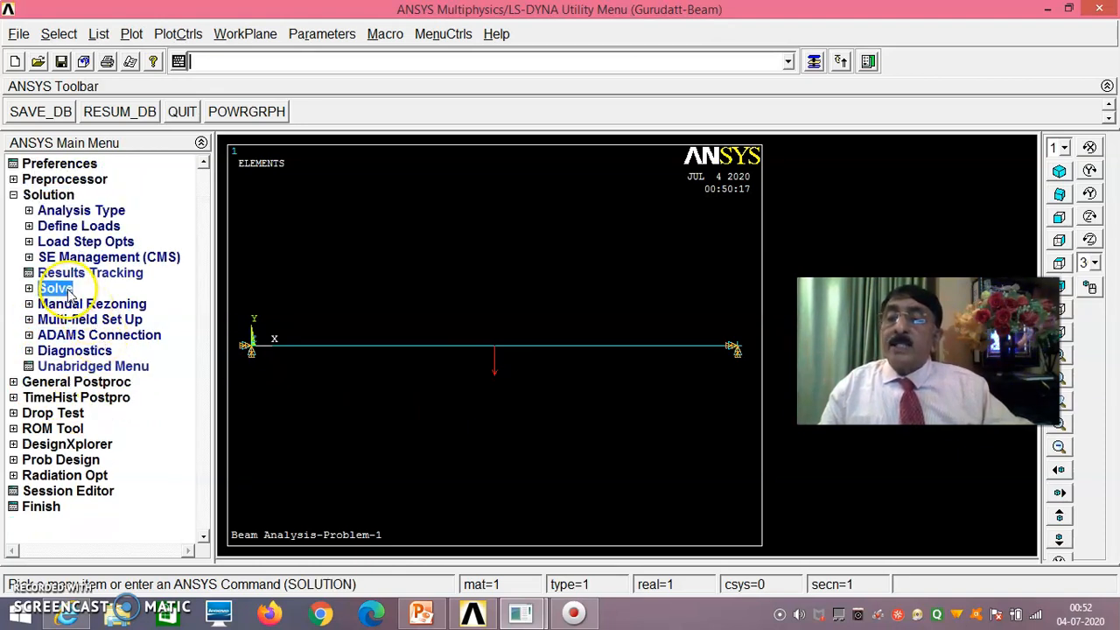
left_click(87, 303)
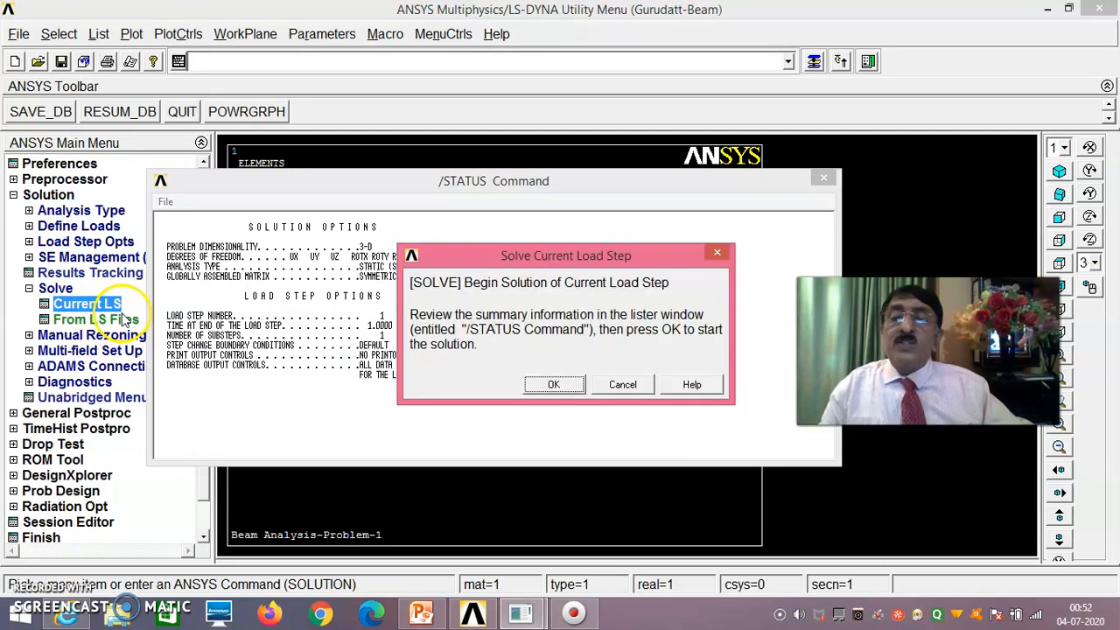
left_click(548, 386)
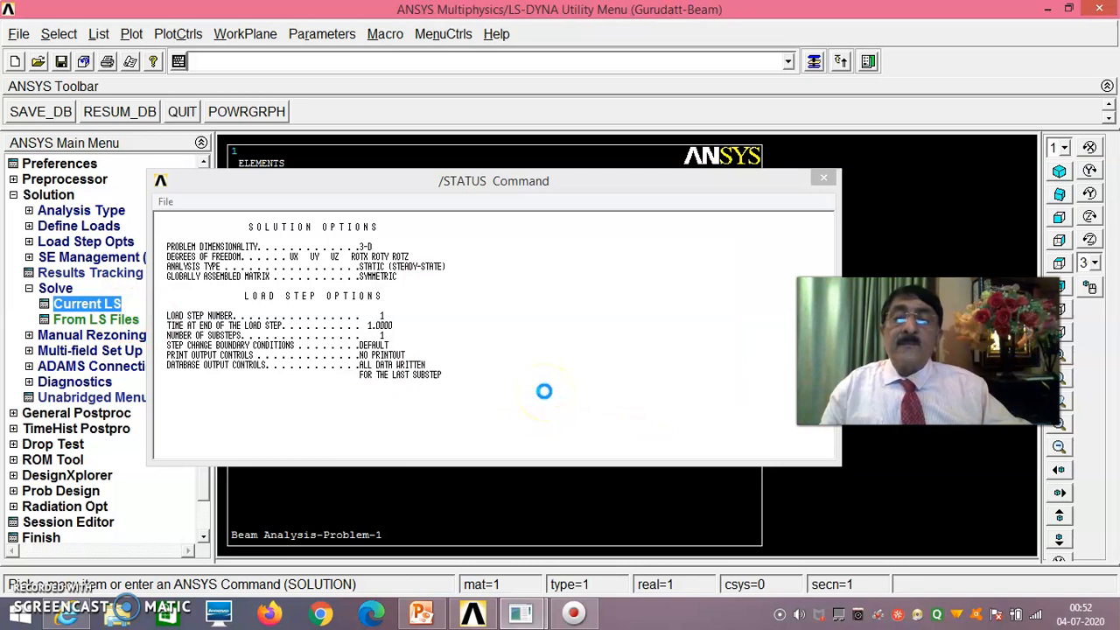
left_click(536, 316)
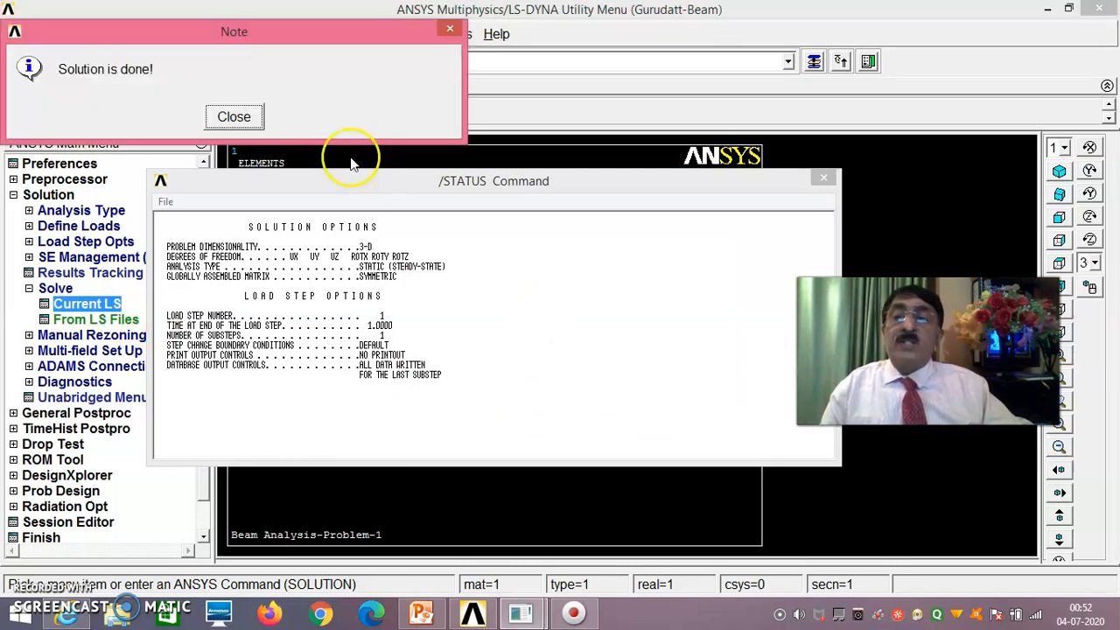
left_click(249, 125)
left_click(165, 201)
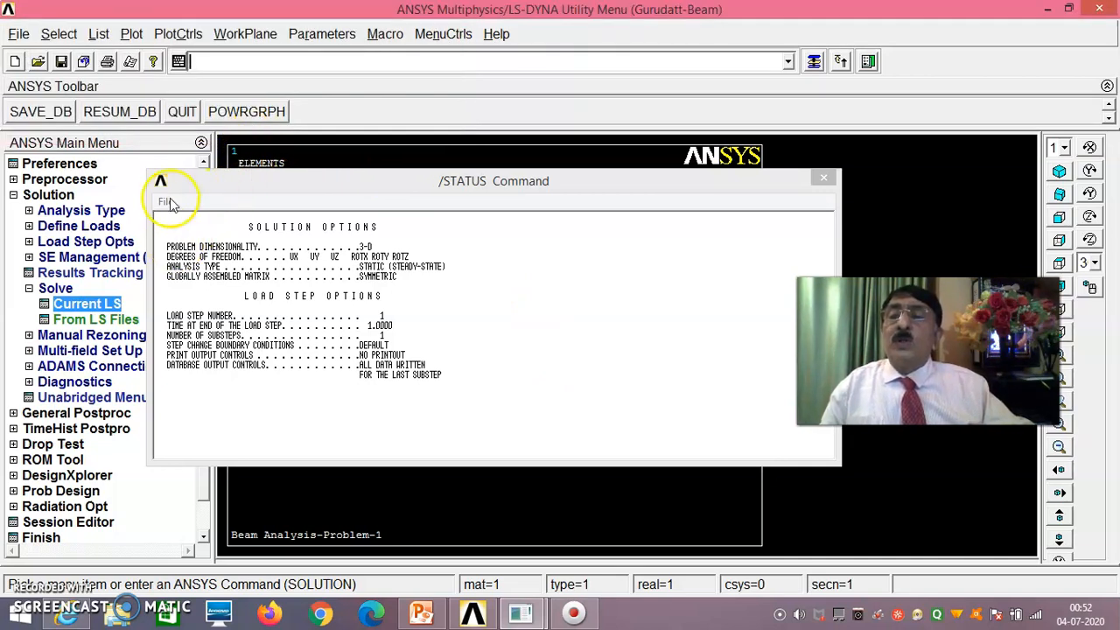
left_click(204, 276)
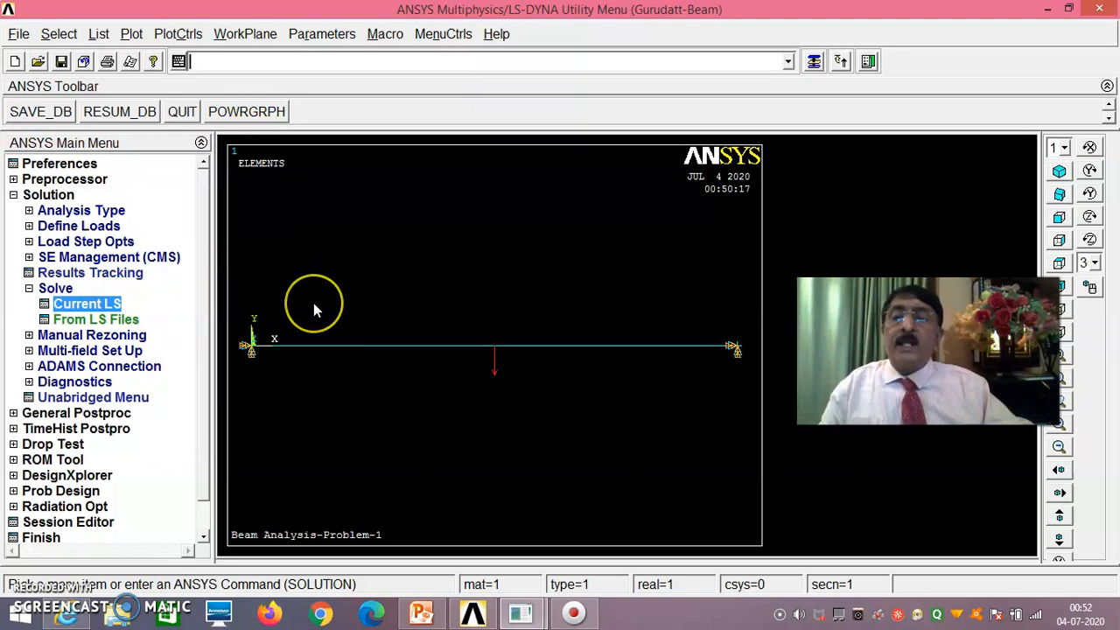
left_click(390, 318)
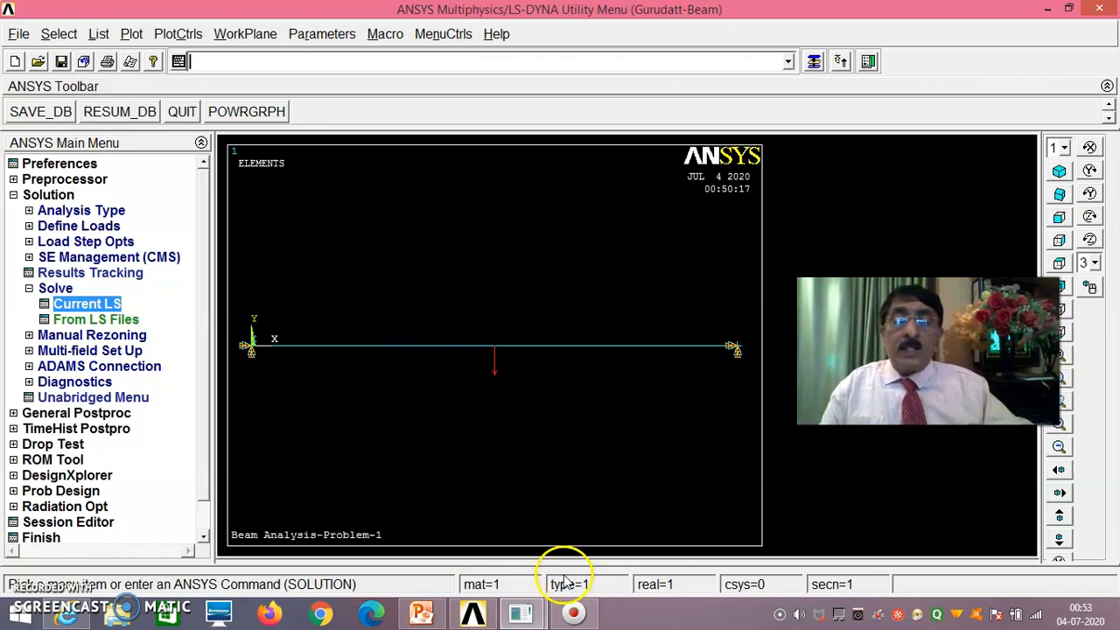
left_click(780, 461)
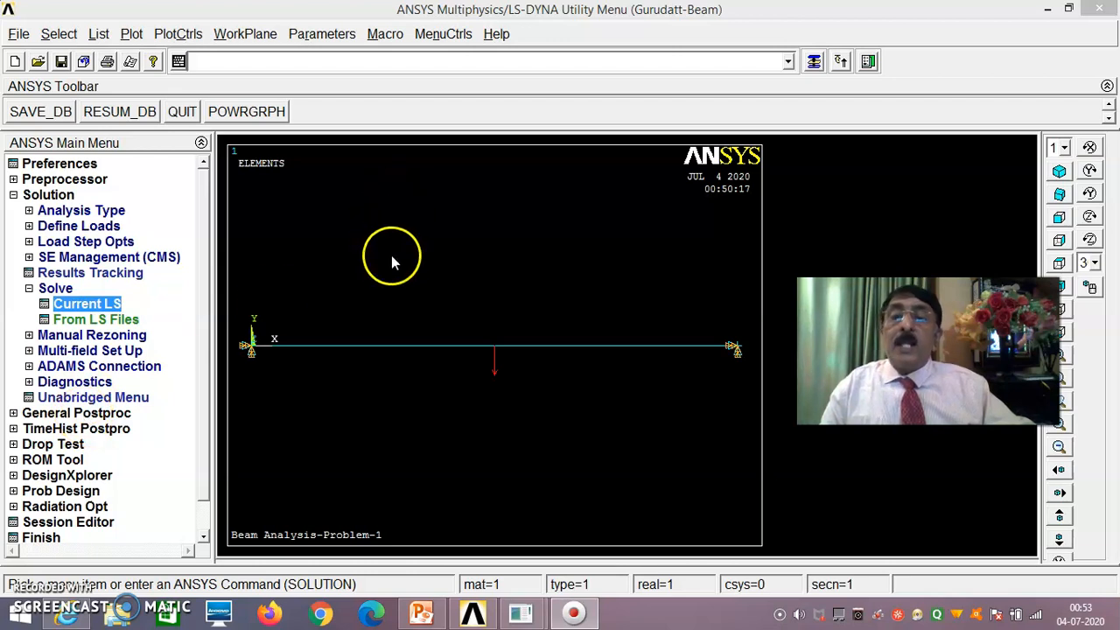
Define an element table item in the general postprocessor by sequence number, using SMISC, 3
left_click(102, 414)
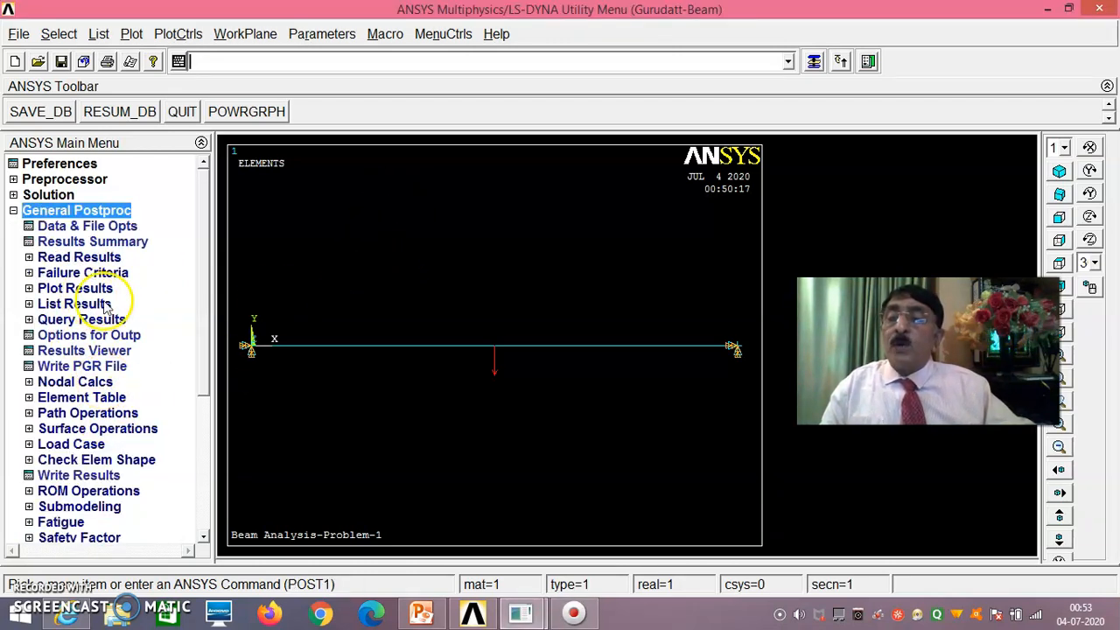
left_click_drag(200, 275, 204, 331)
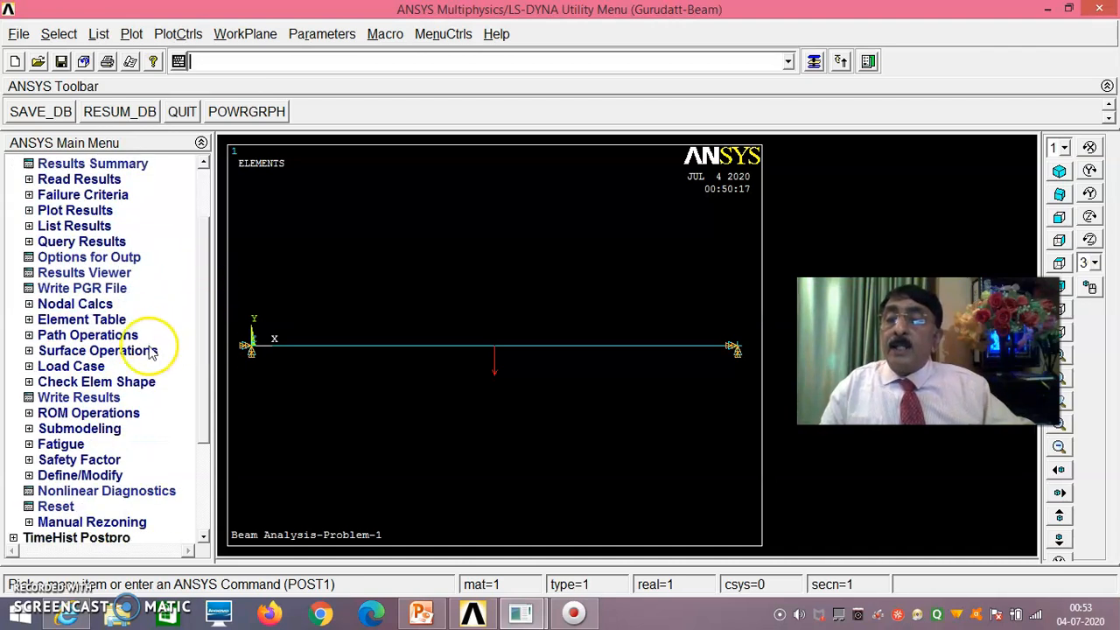
left_click(96, 320)
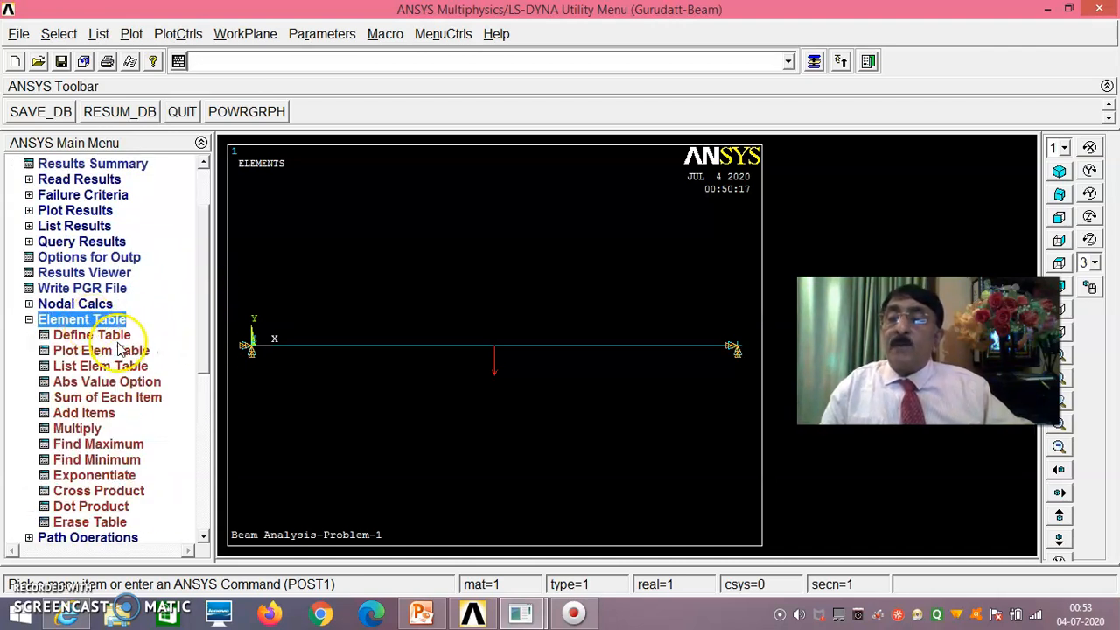
left_click(92, 335)
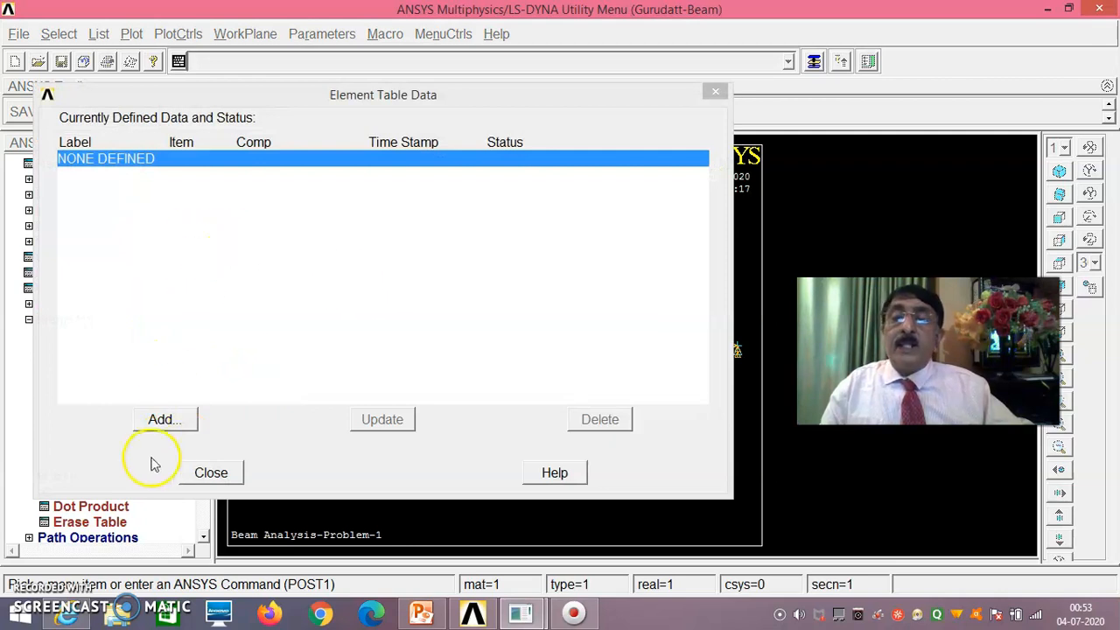
left_click(162, 419)
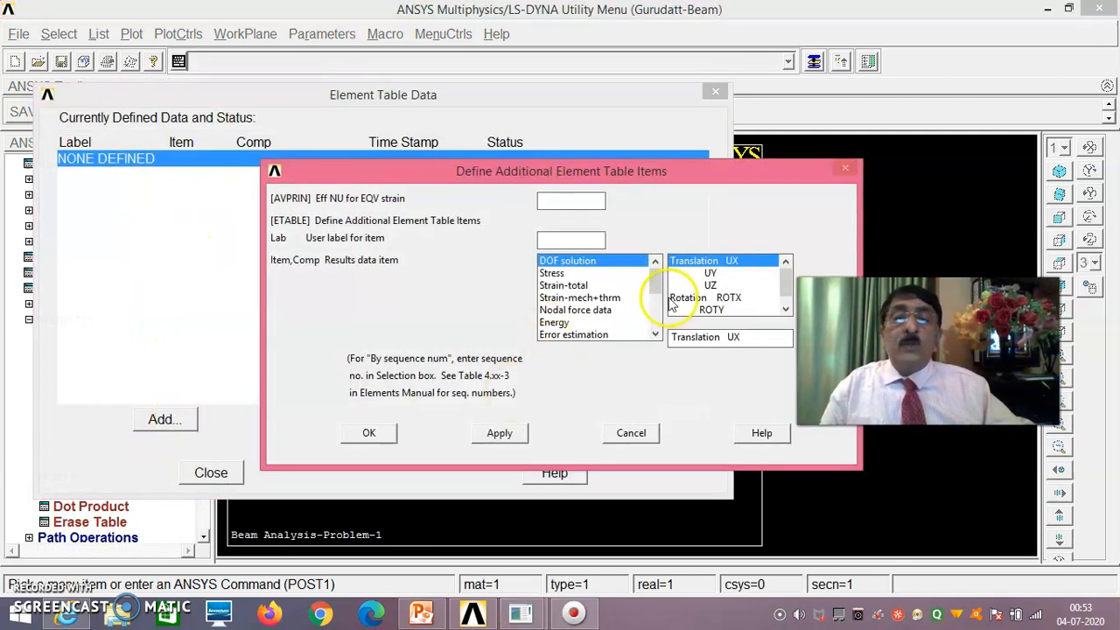
left_click_drag(655, 285, 613, 340)
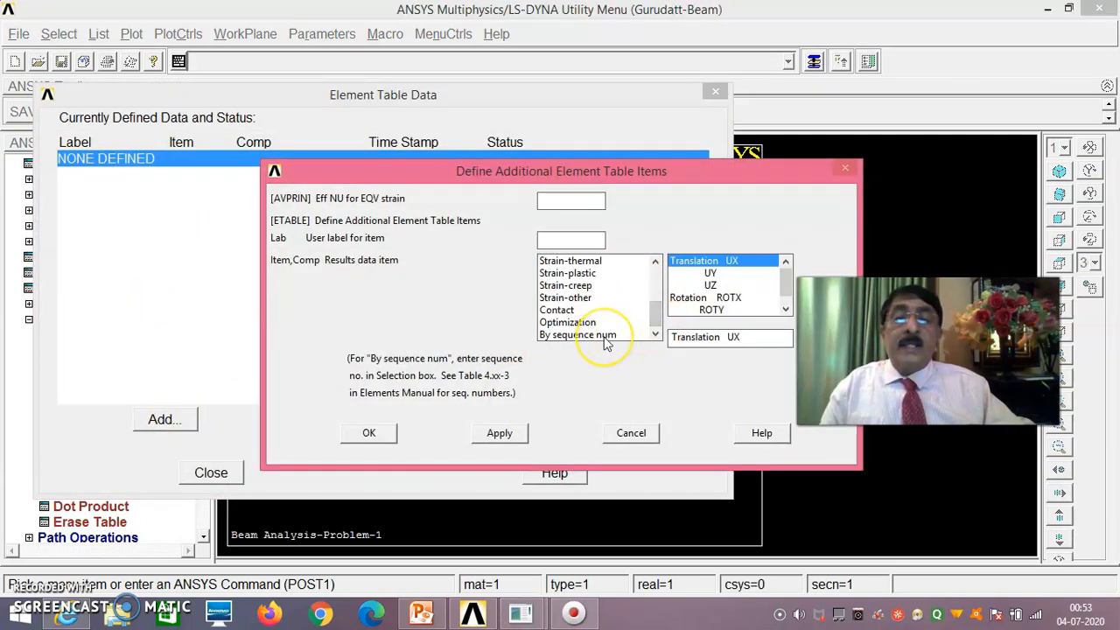
left_click(604, 336)
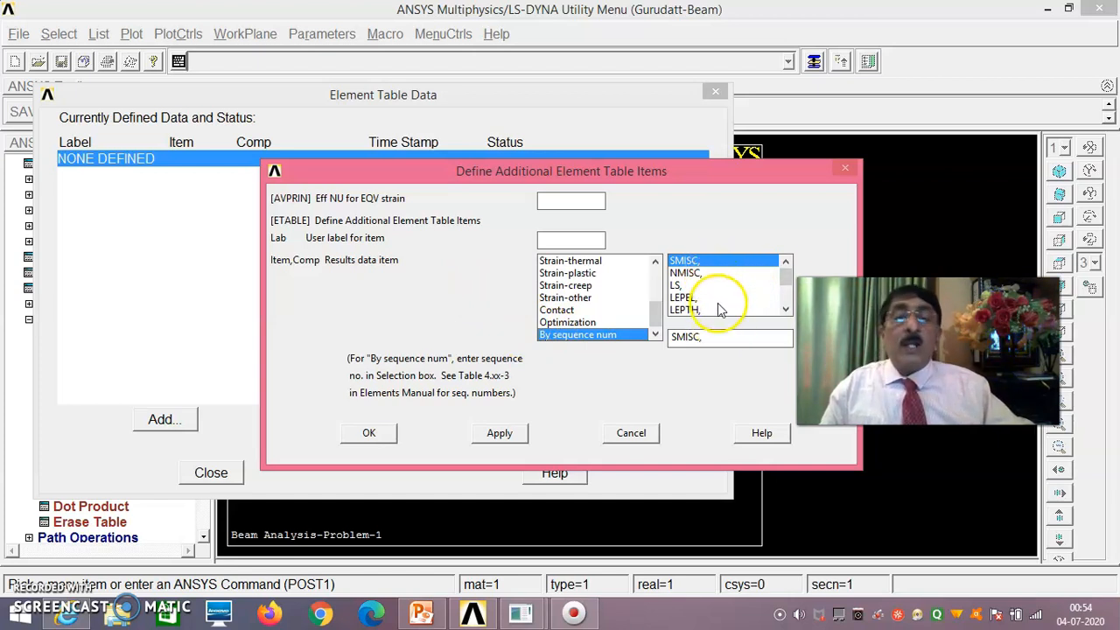
left_click(732, 342)
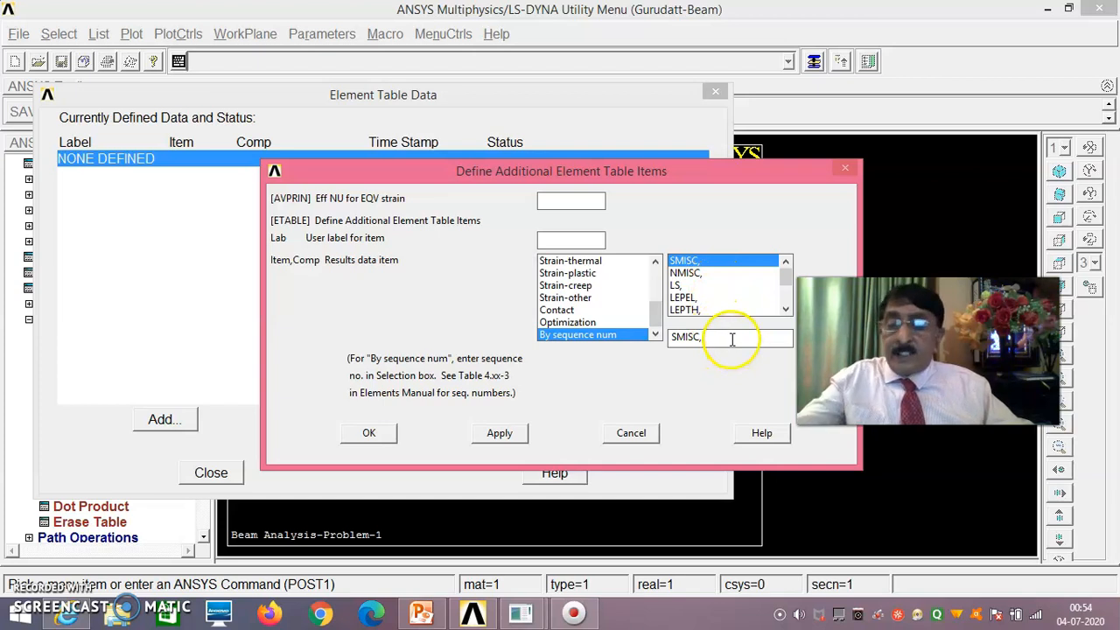
type("3")
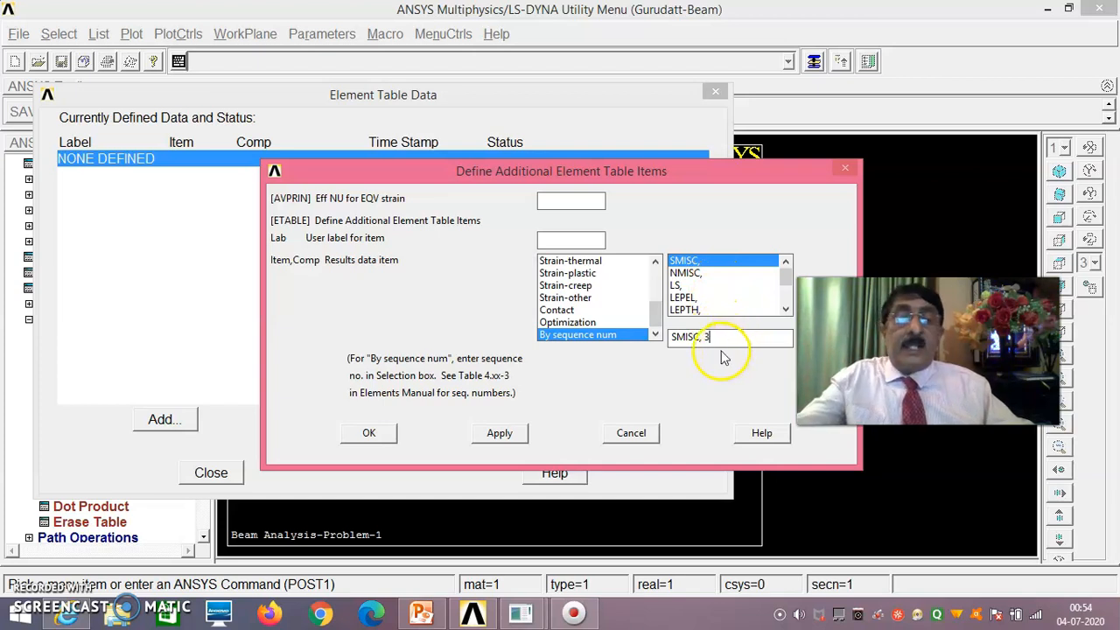
left_click(511, 437)
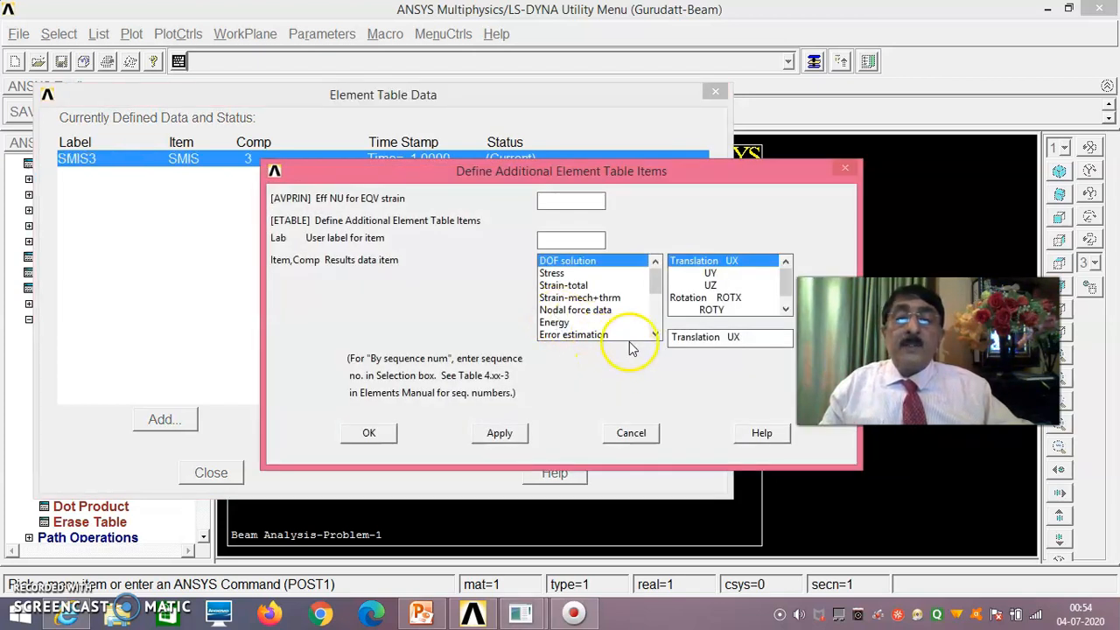
Define an additional element table item by sequence number, using SMISC, 16
left_click_drag(655, 289, 655, 312)
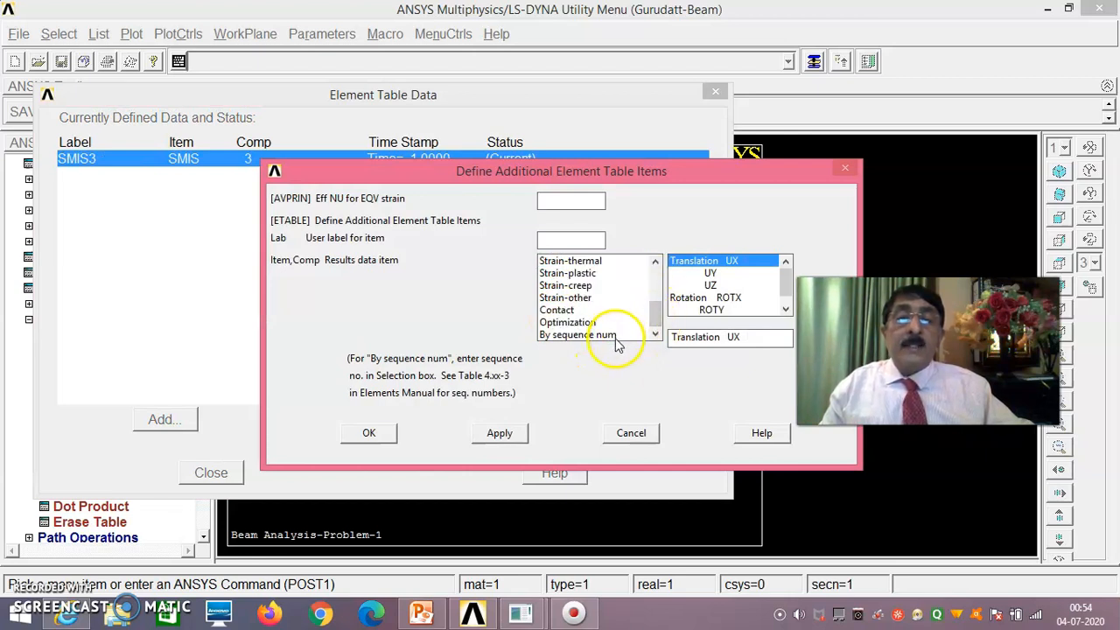
left_click(616, 336)
left_click(723, 341)
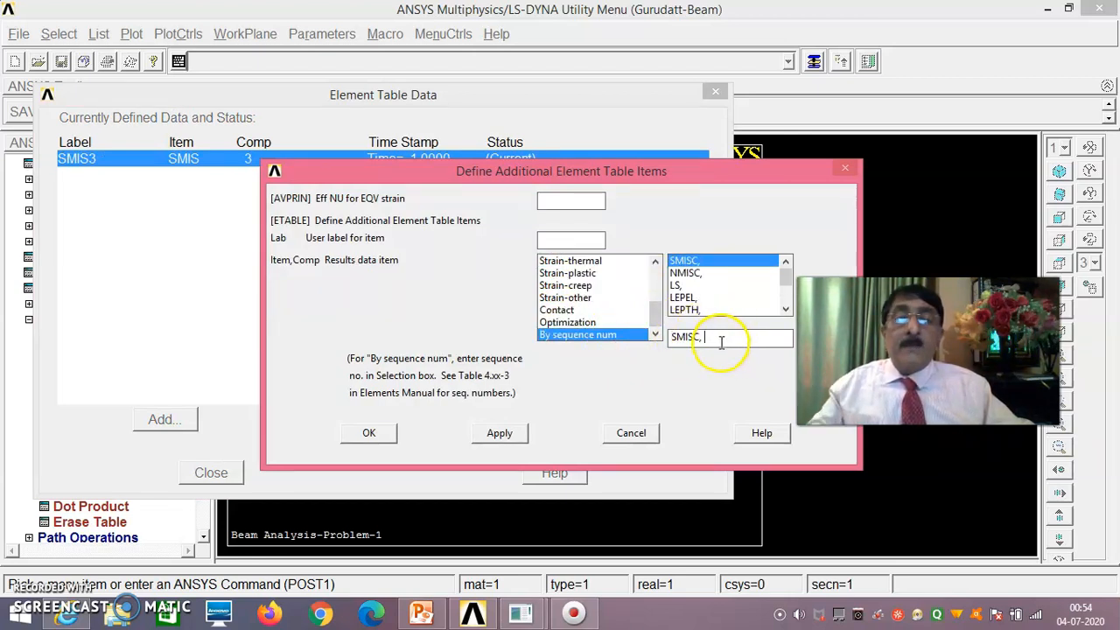
type("1")
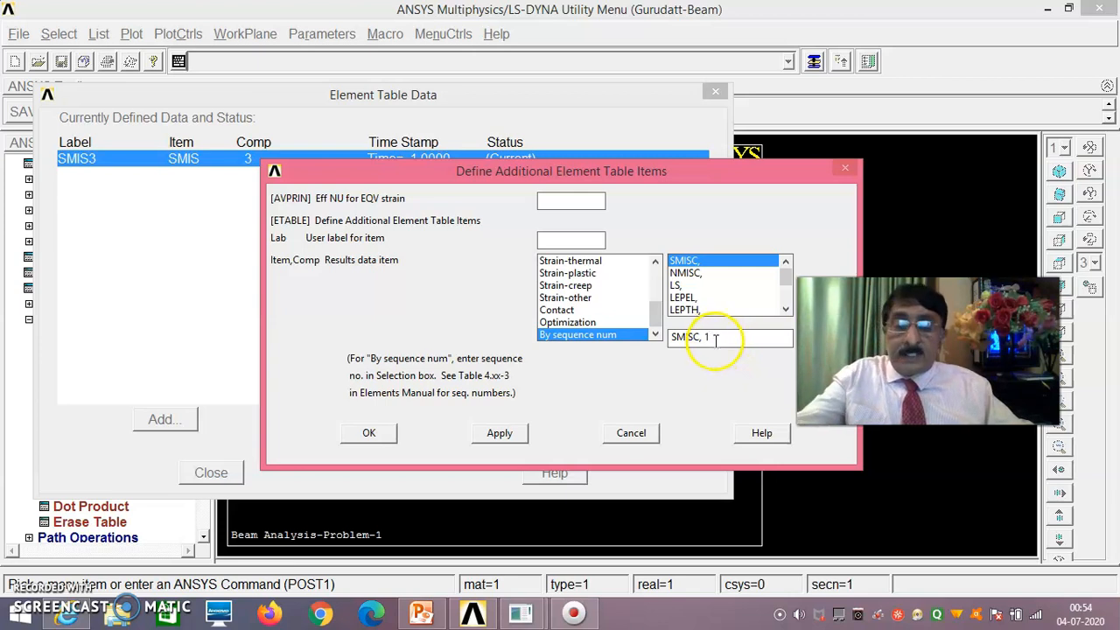
type("6")
left_click(500, 435)
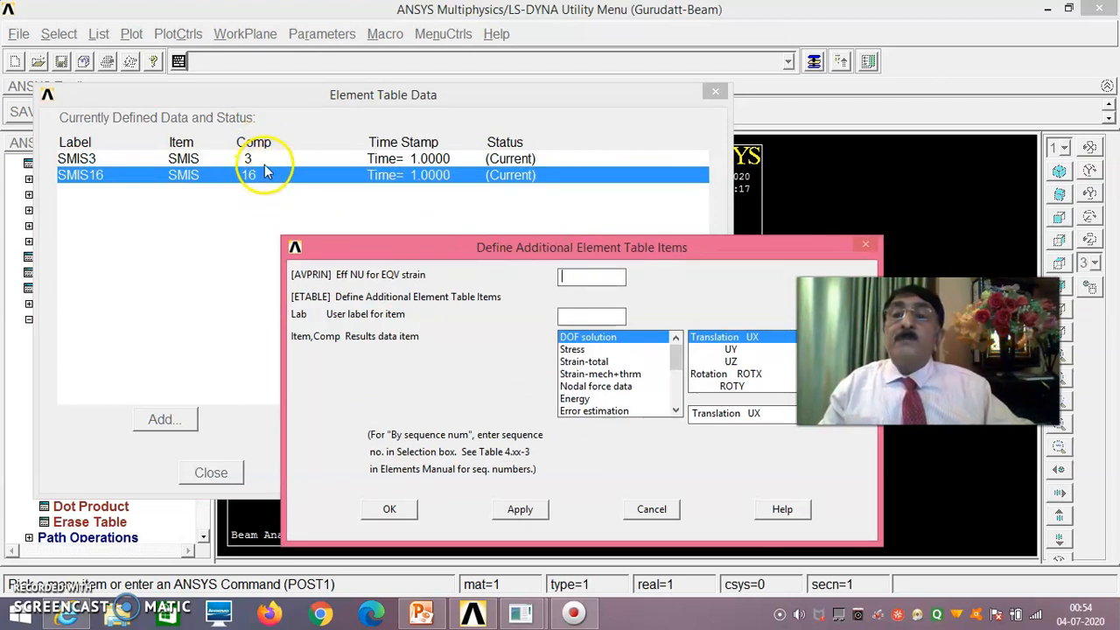
Define an additional element table item by sequence number, using SMISC, 6
left_click_drag(477, 245, 482, 195)
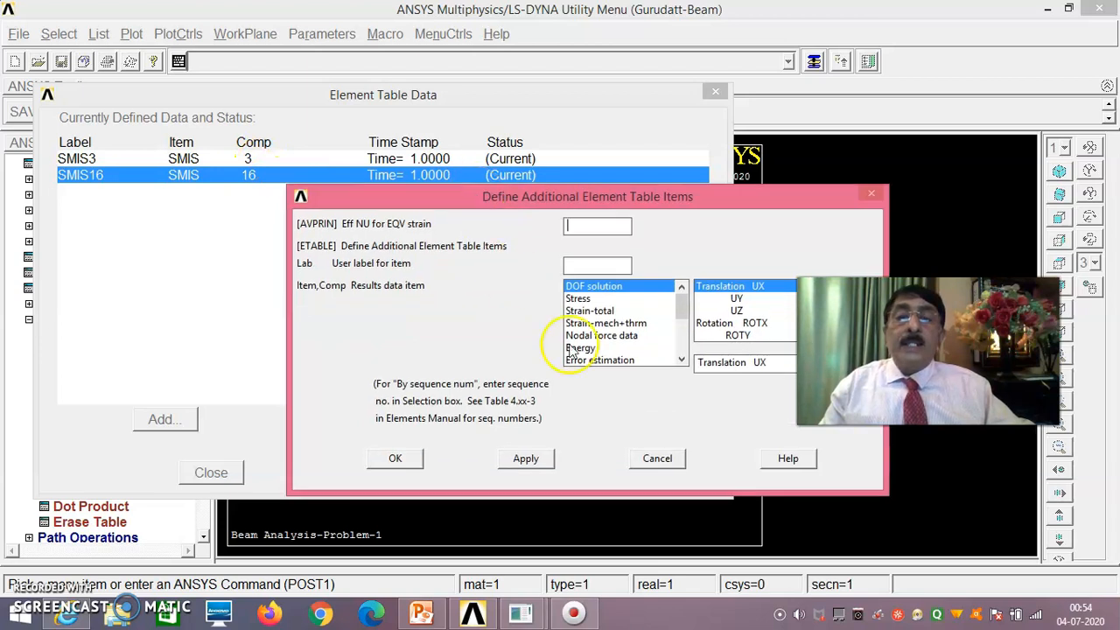
left_click_drag(688, 314, 680, 350)
left_click(604, 360)
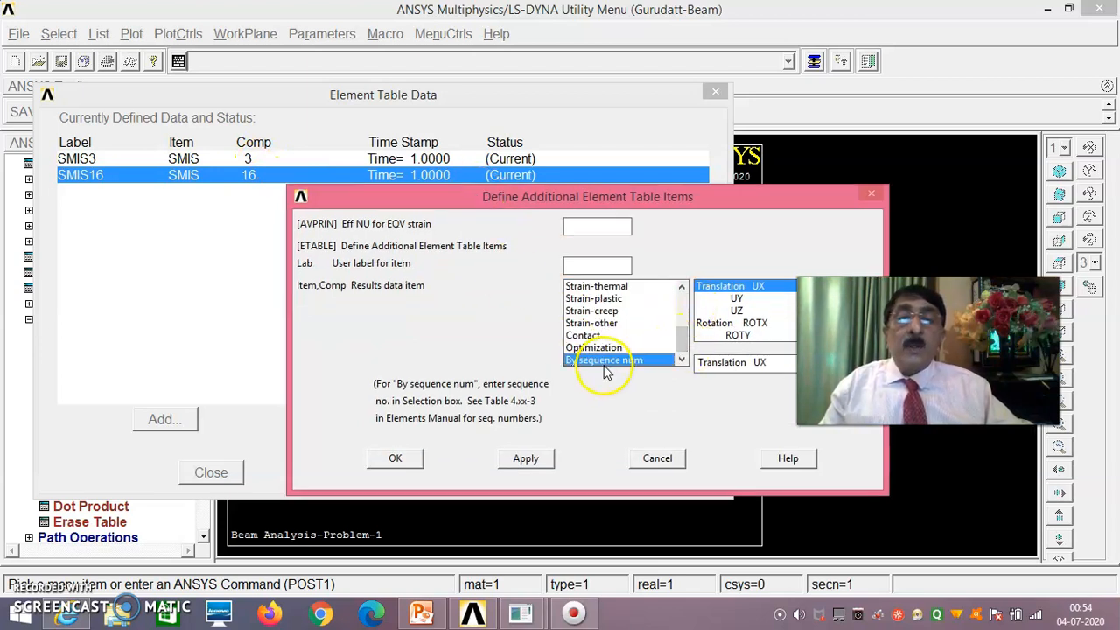
left_click_drag(607, 198, 501, 186)
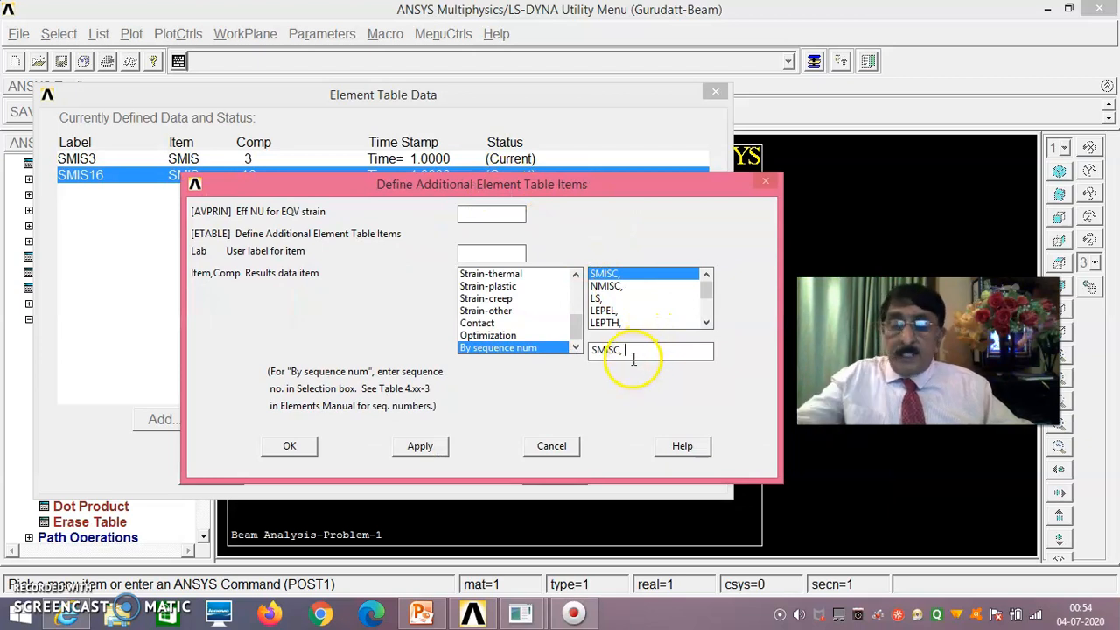
type("6")
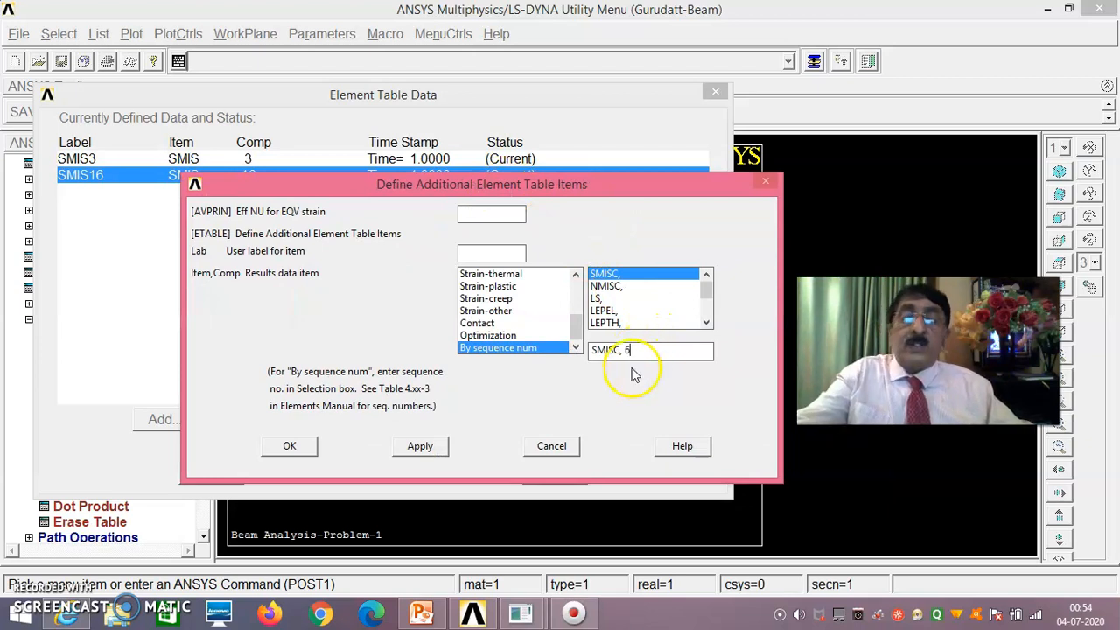
left_click(424, 446)
Define a final element table item by sequence number, using SMISC, 19, and close the element table data
scroll(524, 349, "down", 3)
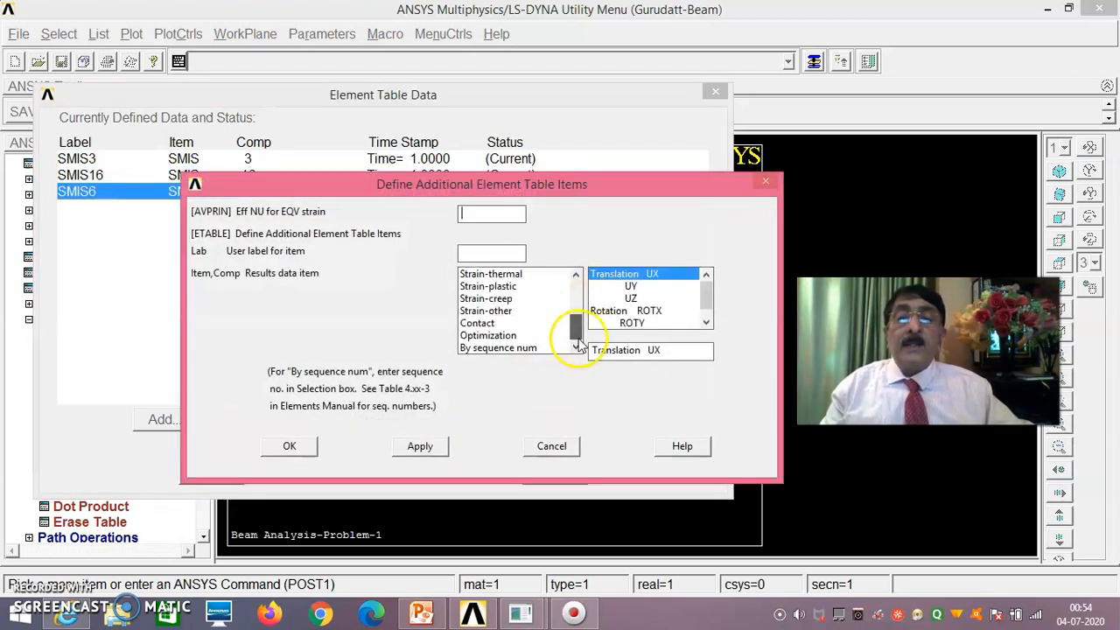
left_click(514, 349)
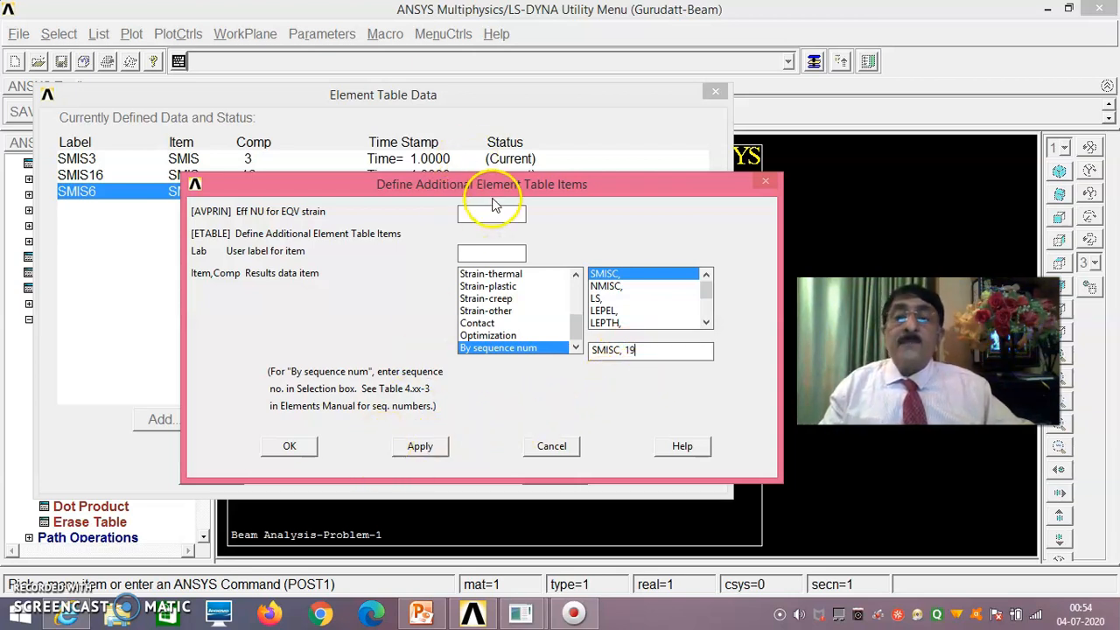
left_click(312, 452)
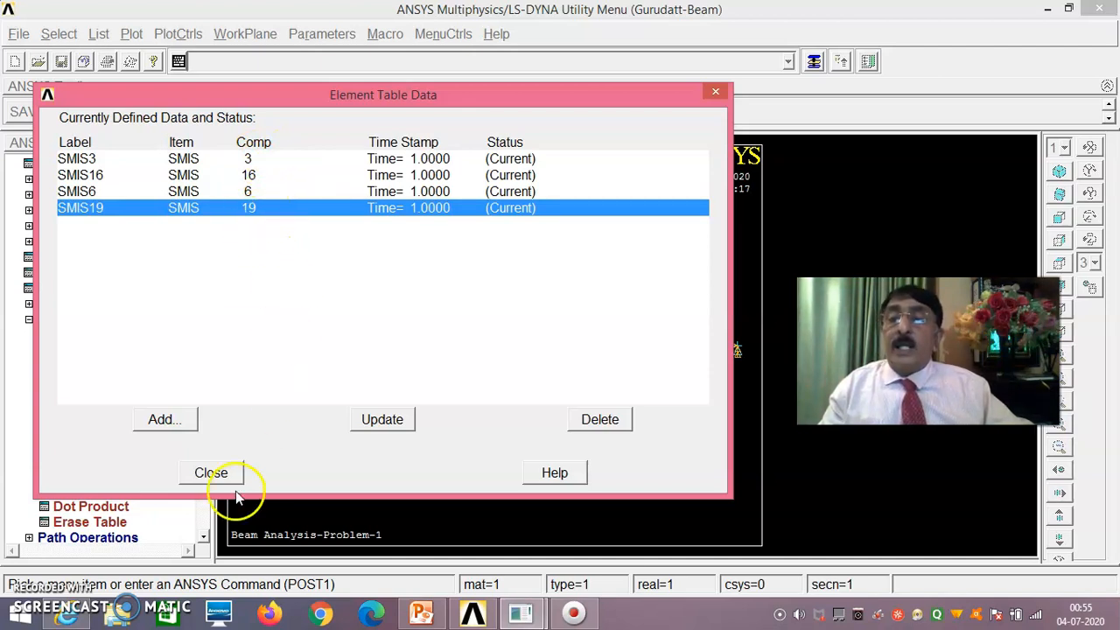
left_click(211, 473)
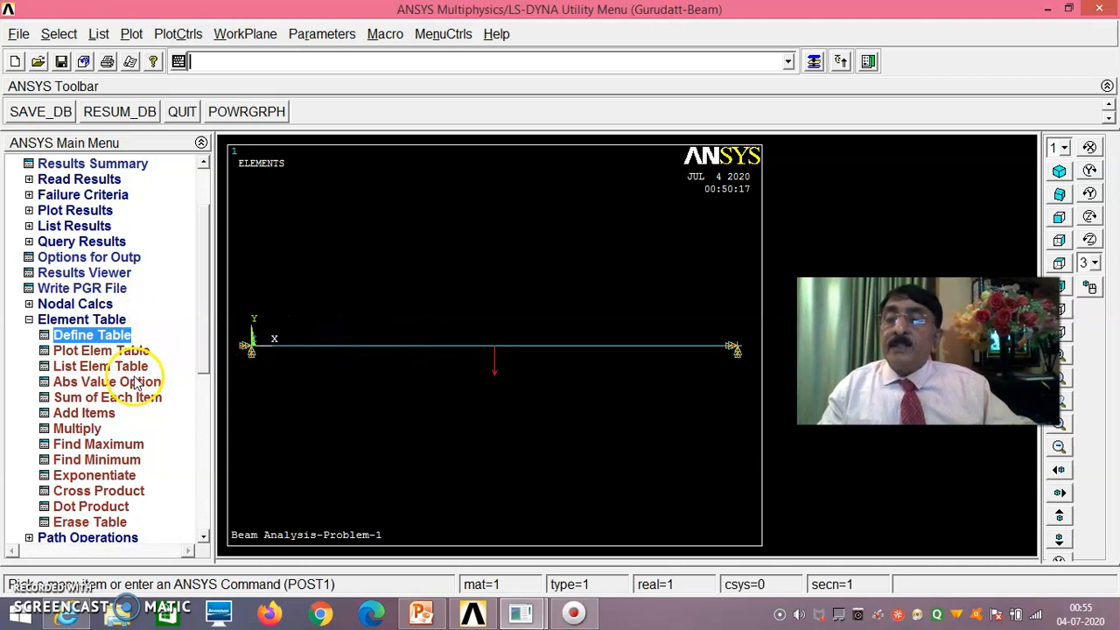
Plot the line-element results with SMIS3 at node I and SMIS16 at node J, and switch to the PowerPoint presentation
left_click(30, 320)
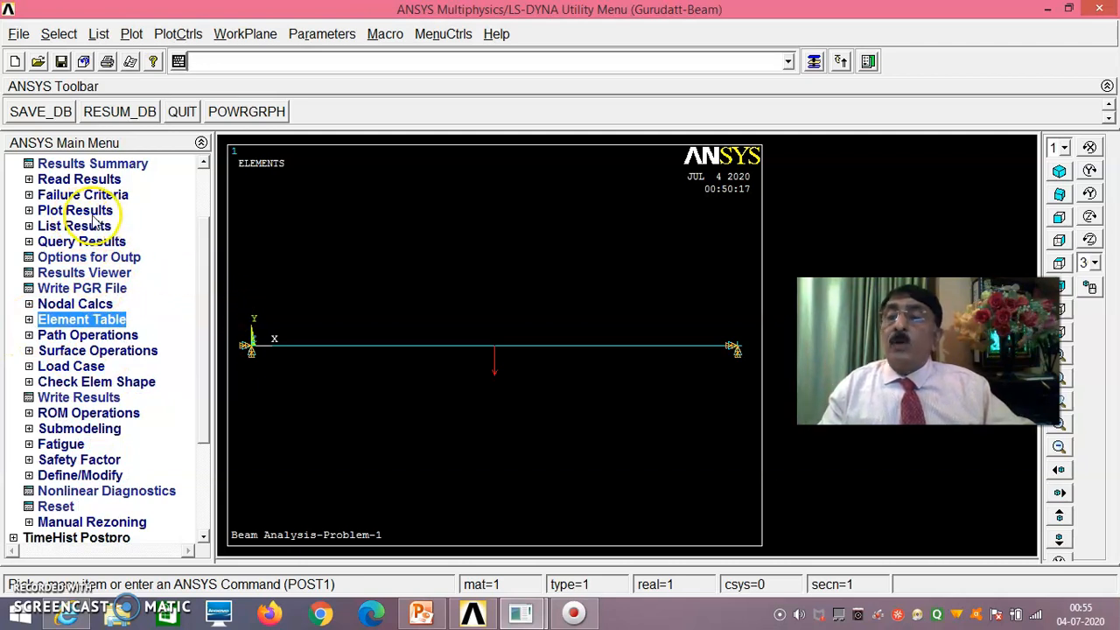
left_click(79, 211)
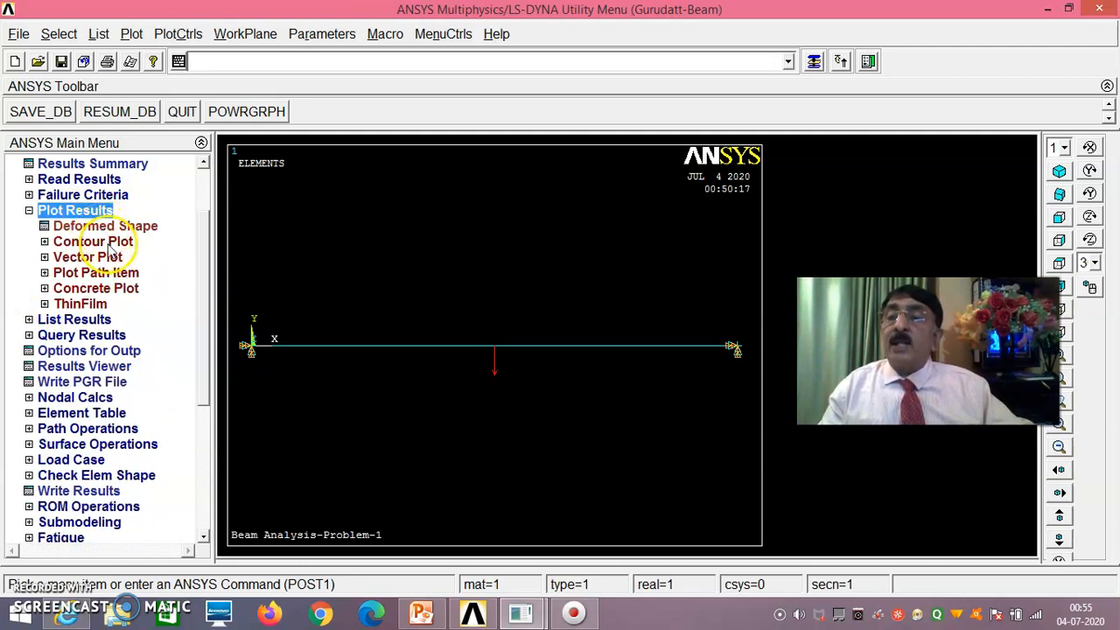
left_click(110, 246)
left_click(127, 307)
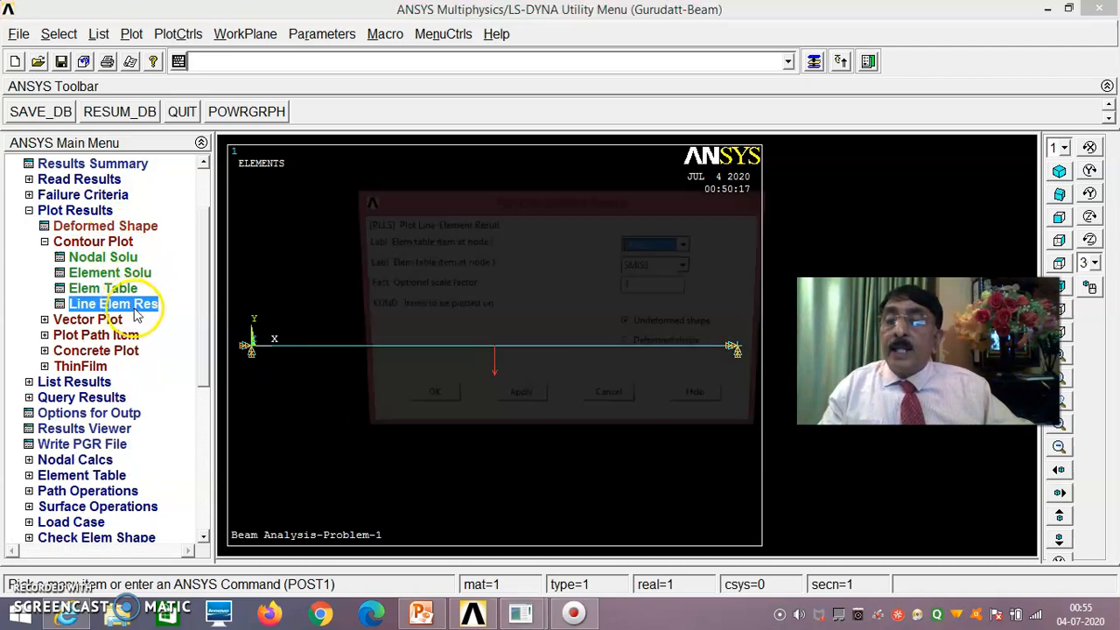
left_click(690, 266)
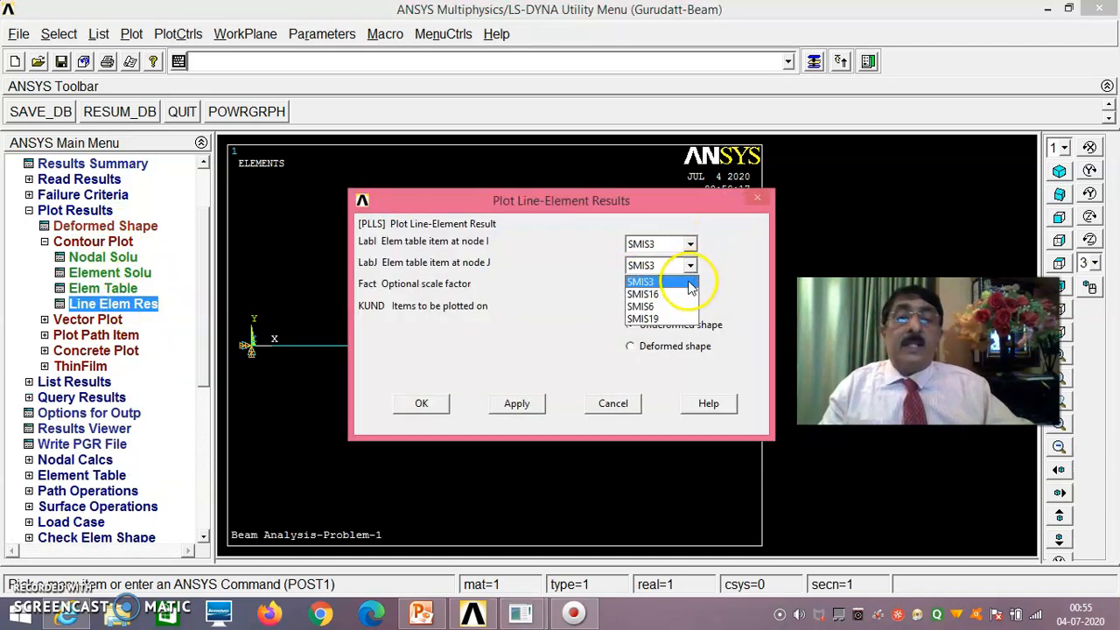
left_click(663, 290)
left_click(422, 406)
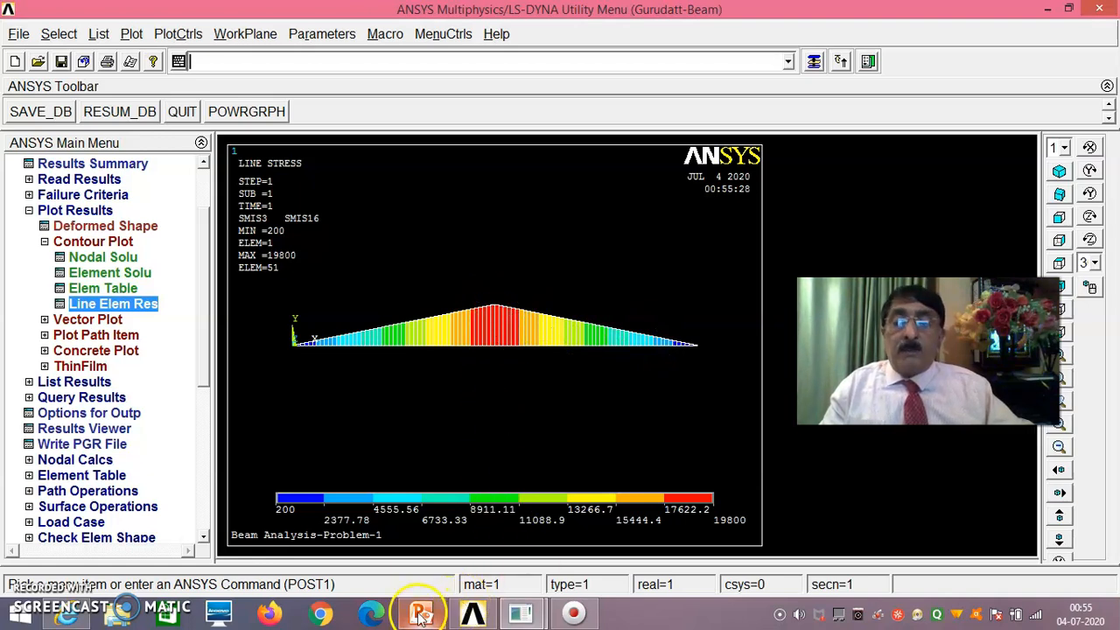
left_click(427, 560)
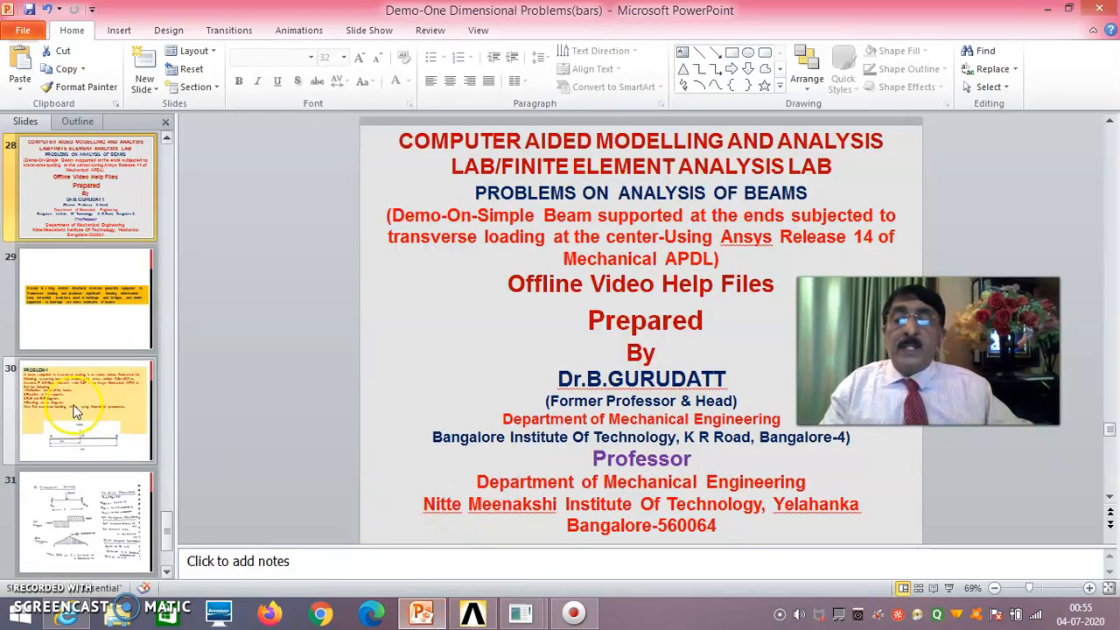
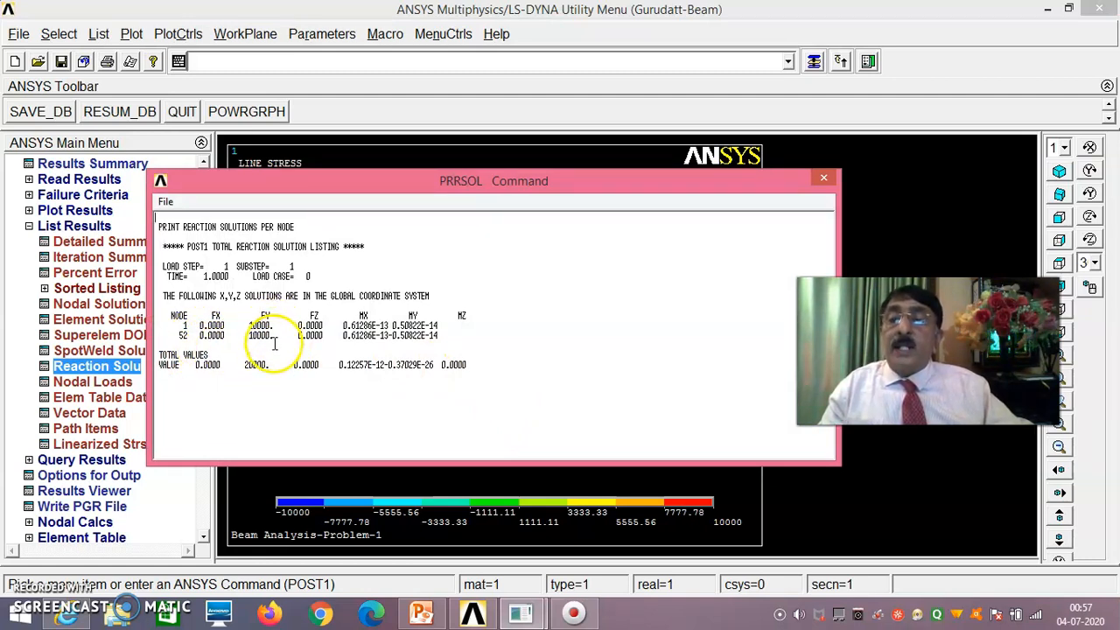
Examine the reaction solution listing alongside the line-element plot and close the listing
left_click_drag(379, 190, 797, 197)
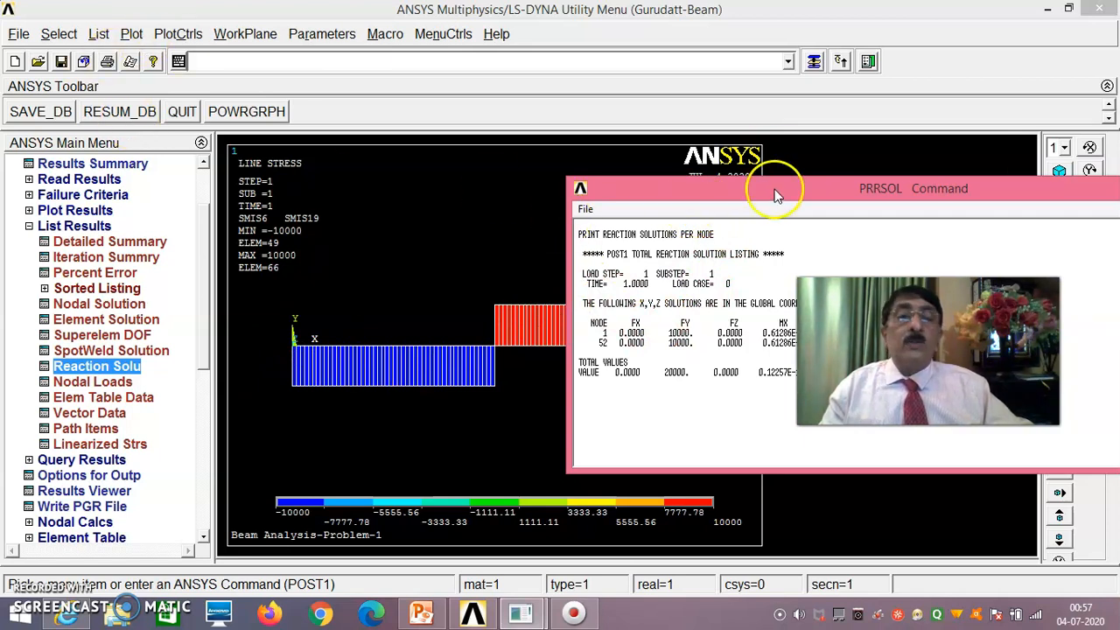
left_click(131, 33)
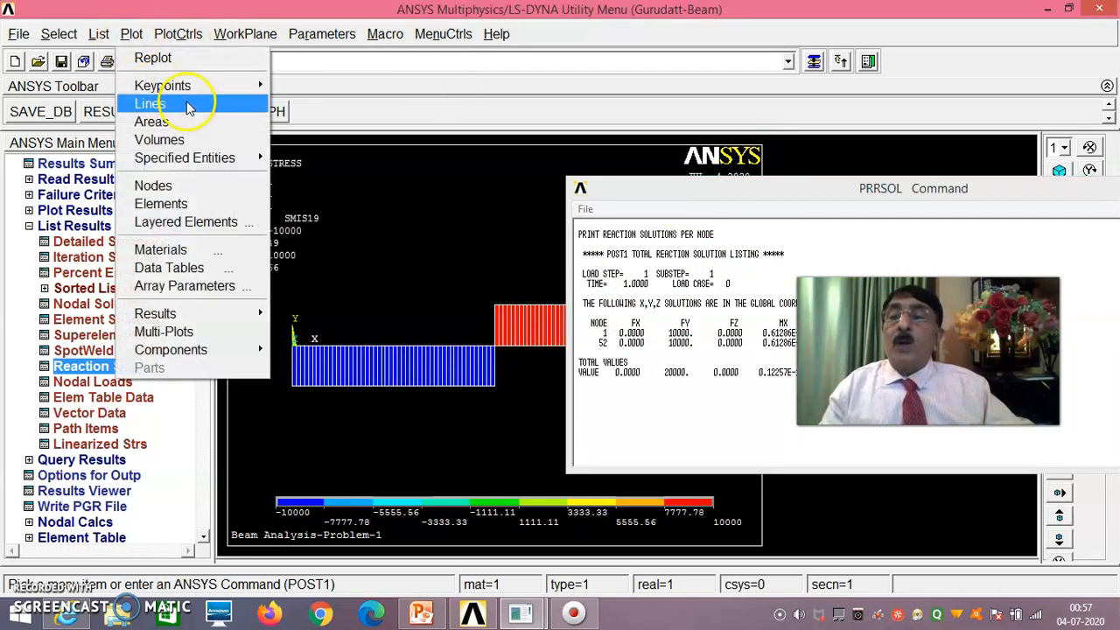
left_click_drag(822, 199, 495, 205)
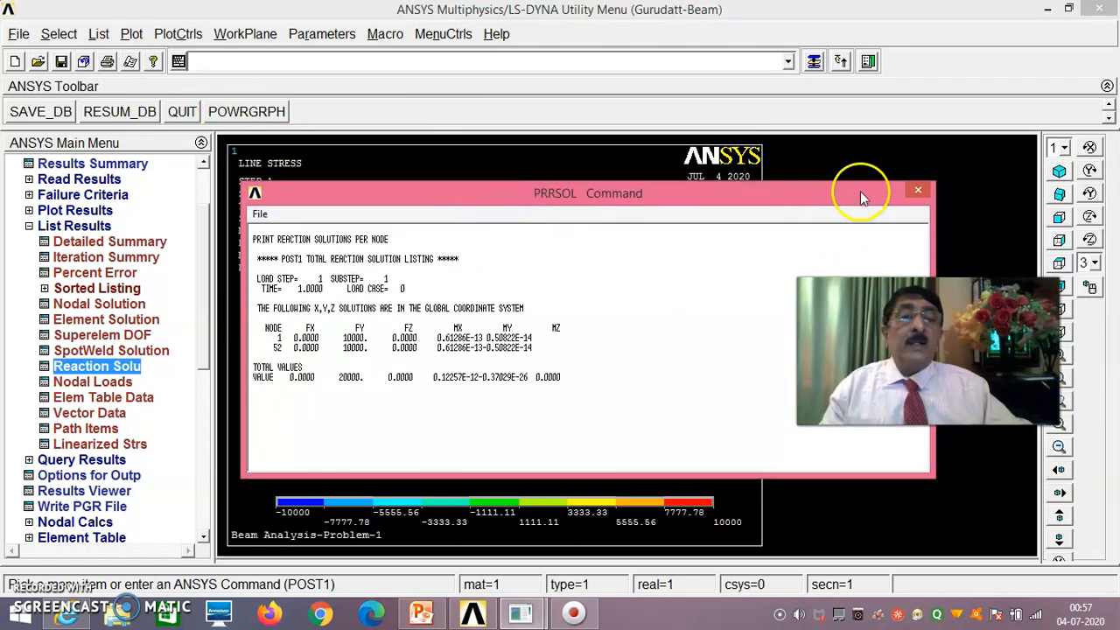
left_click(918, 192)
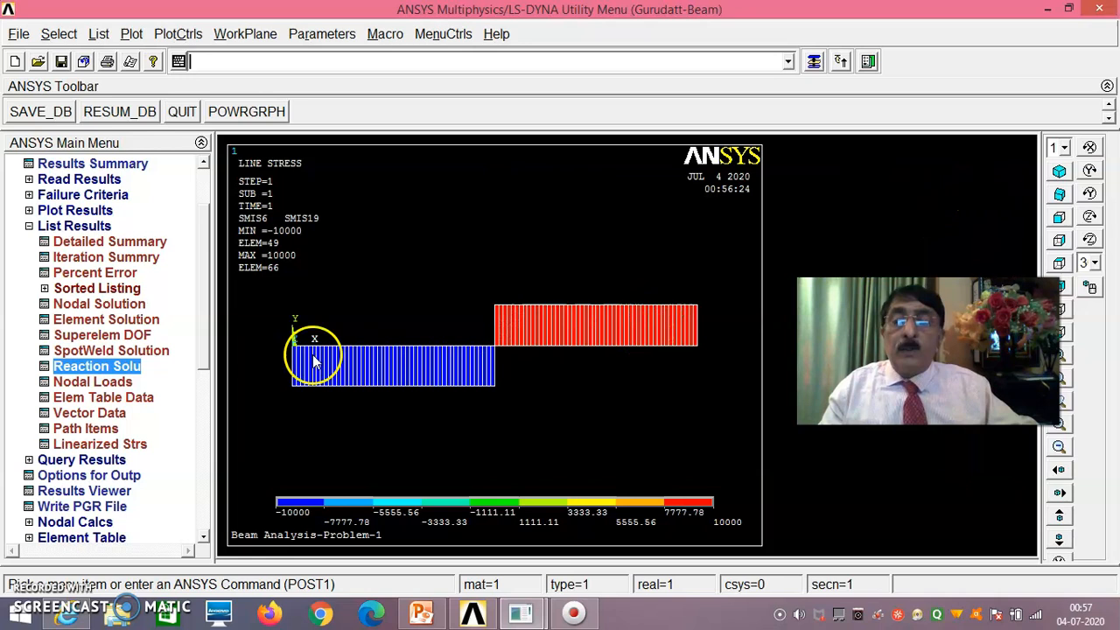
Replot the line-element results on the undeformed shape, using SMIS3 at node I and SMIS16 at node J
left_click(87, 211)
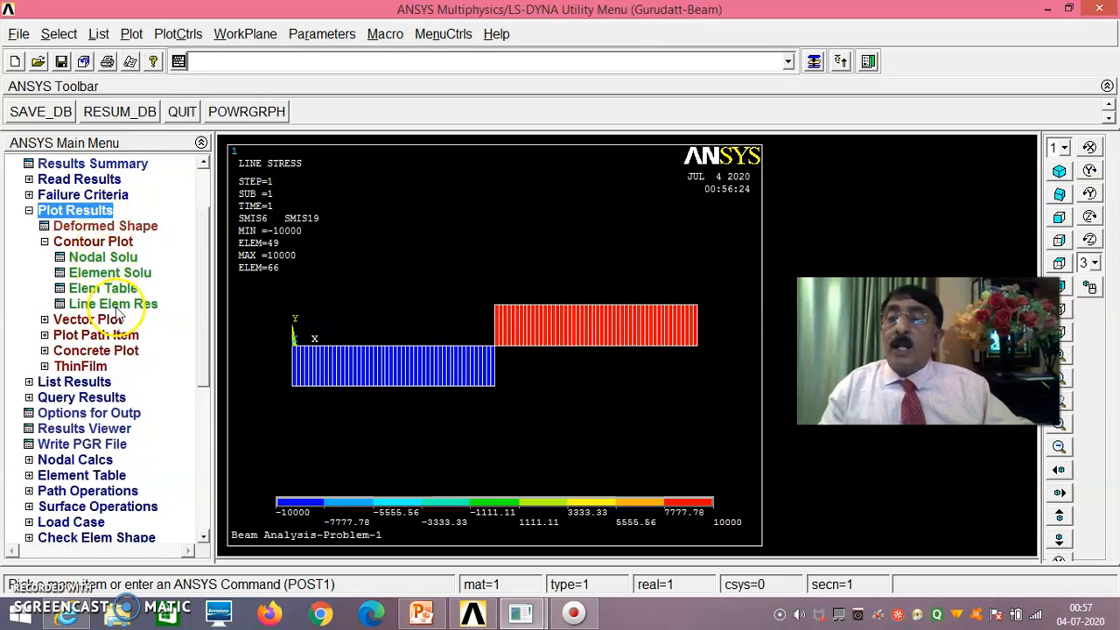
left_click(114, 304)
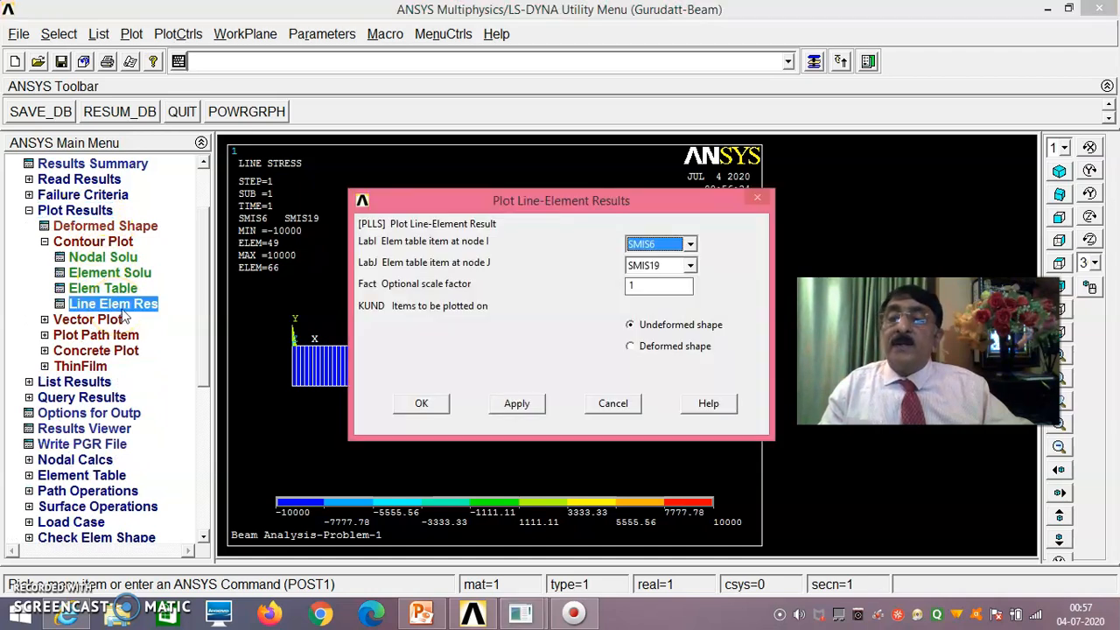
left_click(691, 245)
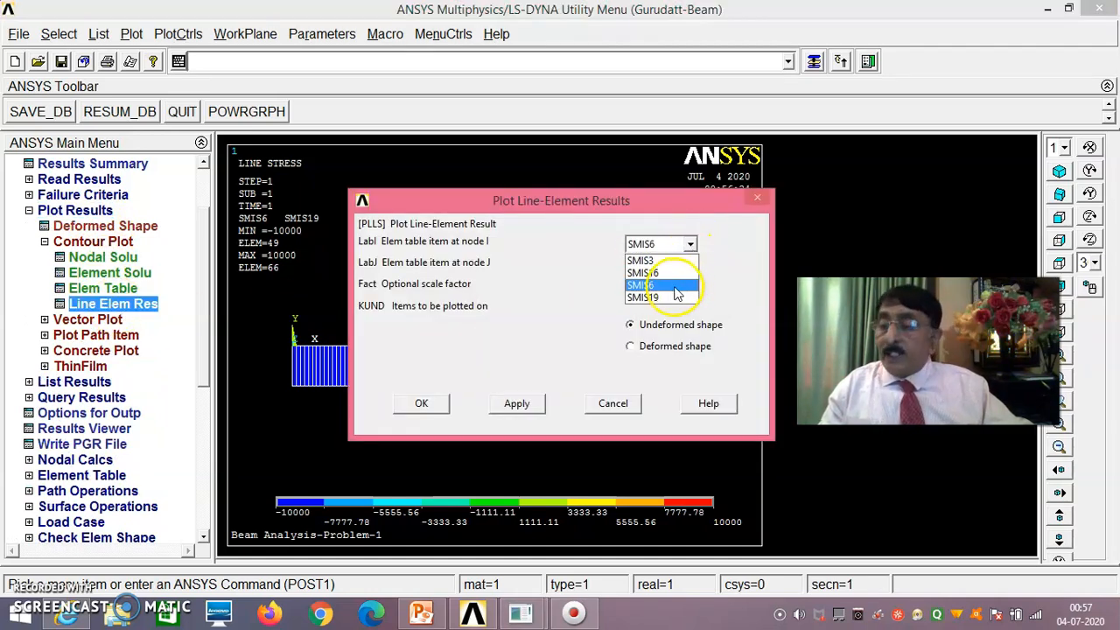
left_click(642, 261)
left_click(690, 266)
left_click(670, 293)
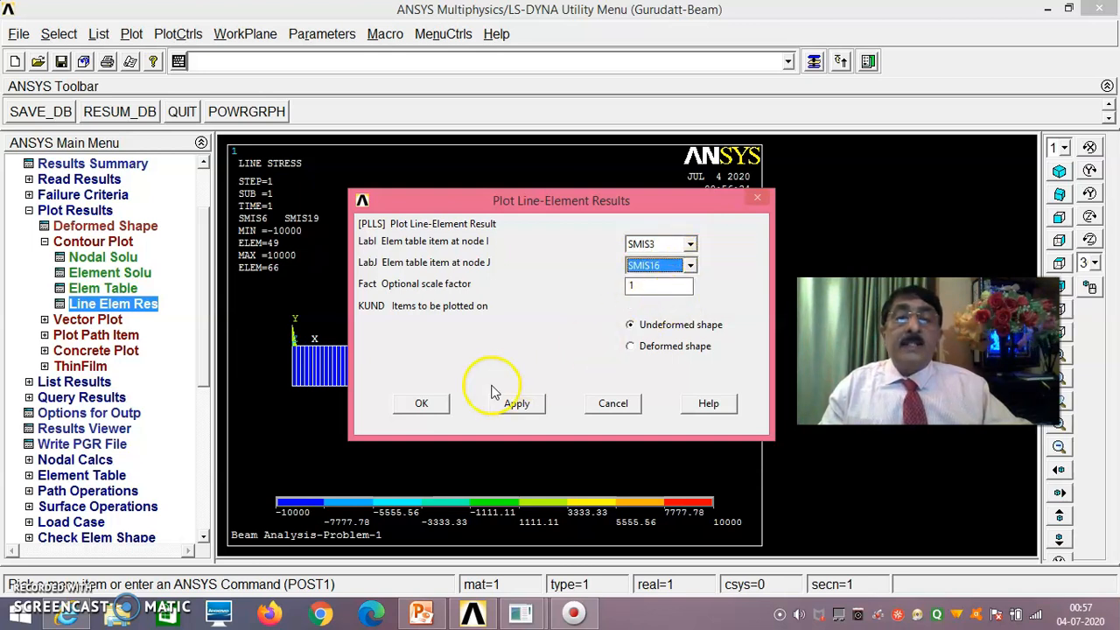
left_click(424, 402)
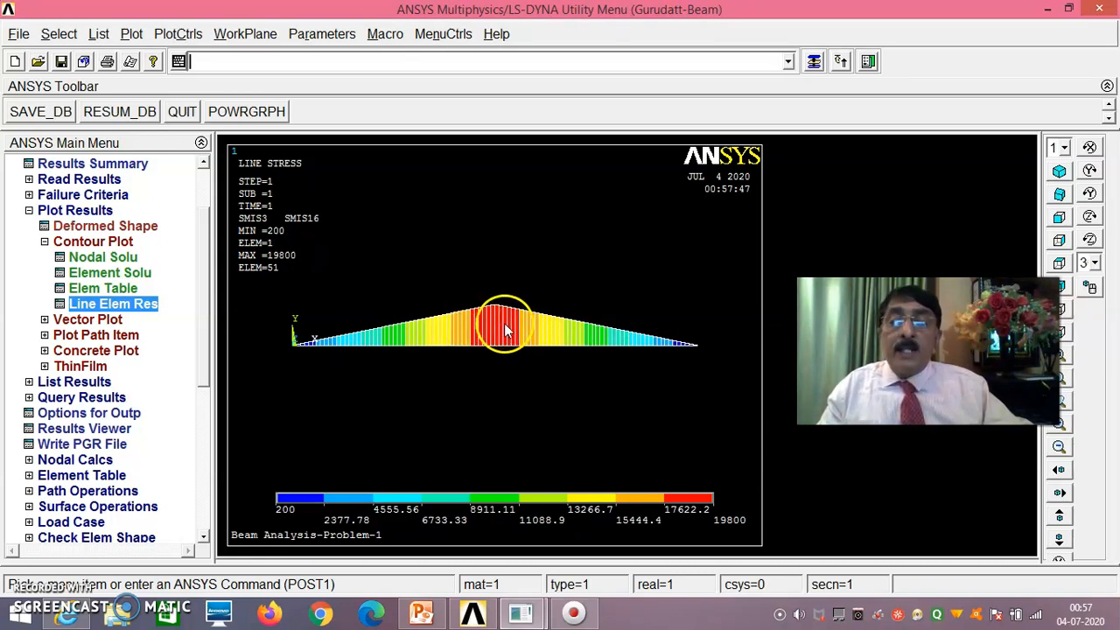
left_click(178, 33)
mouse_move(298, 441)
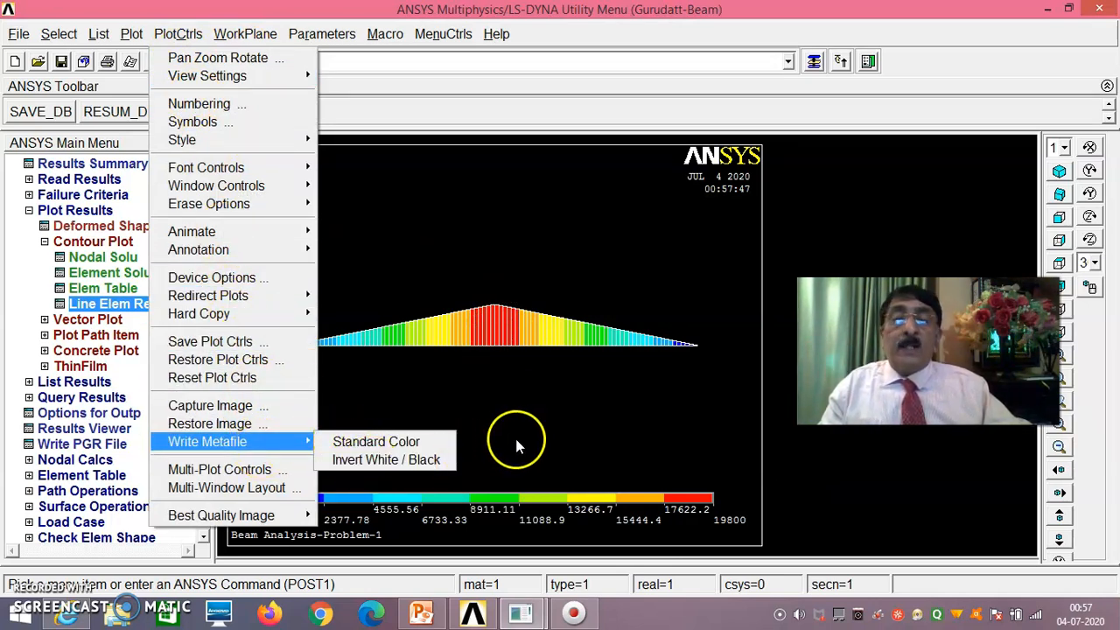
left_click(543, 431)
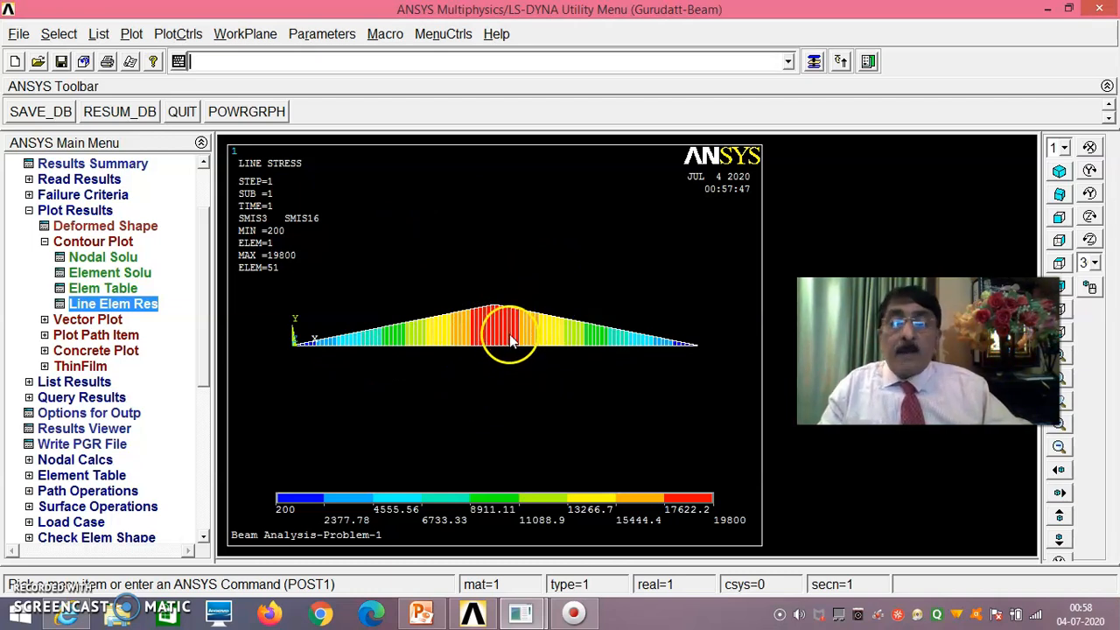
Plot the line-element results with SMIS6 at node I and SMIS19 at node J on the undeformed shape
left_click(147, 303)
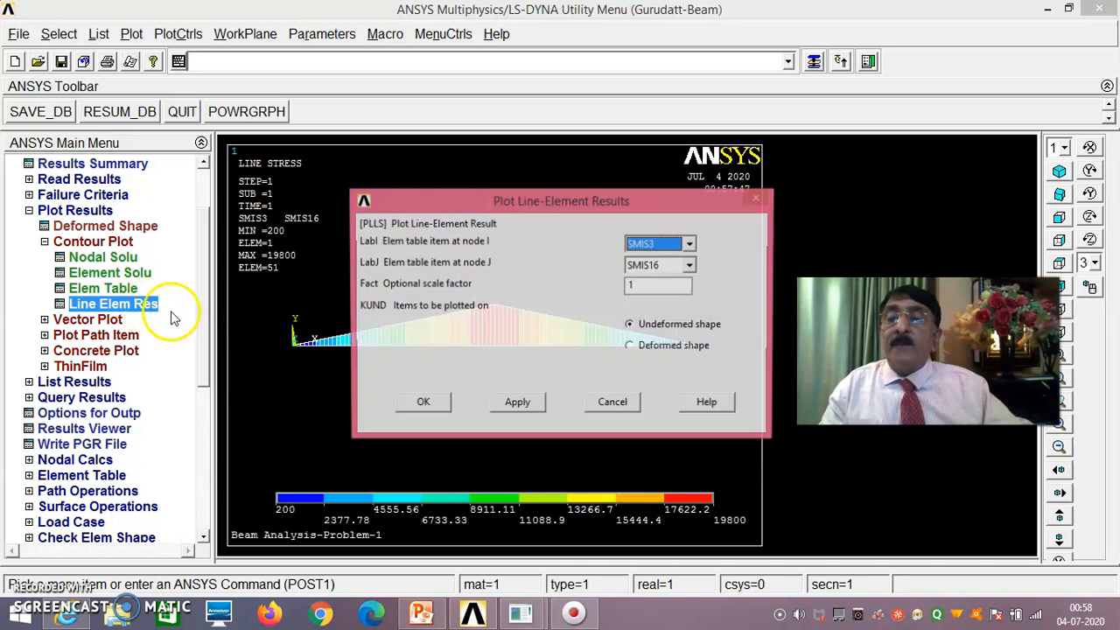
left_click(690, 244)
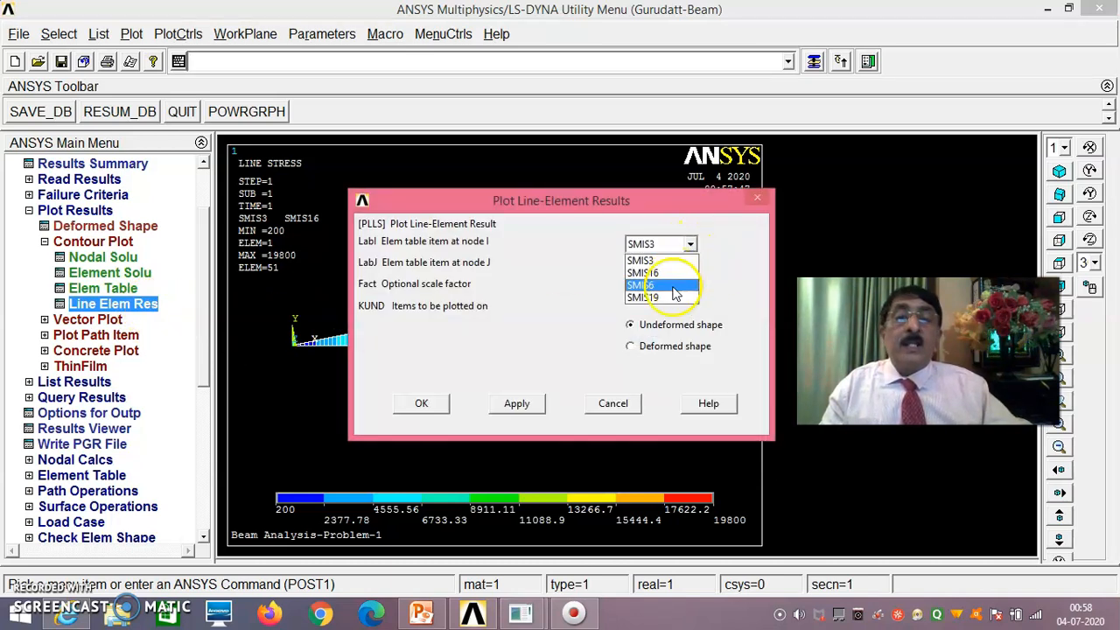
left_click(682, 264)
left_click(691, 265)
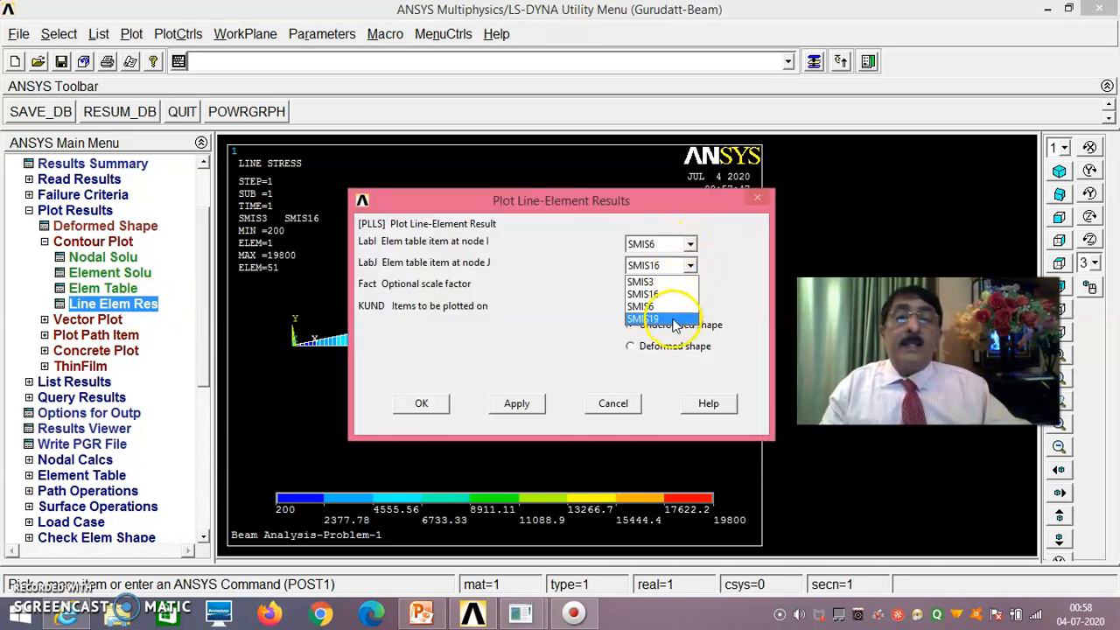
left_click(652, 320)
left_click(426, 407)
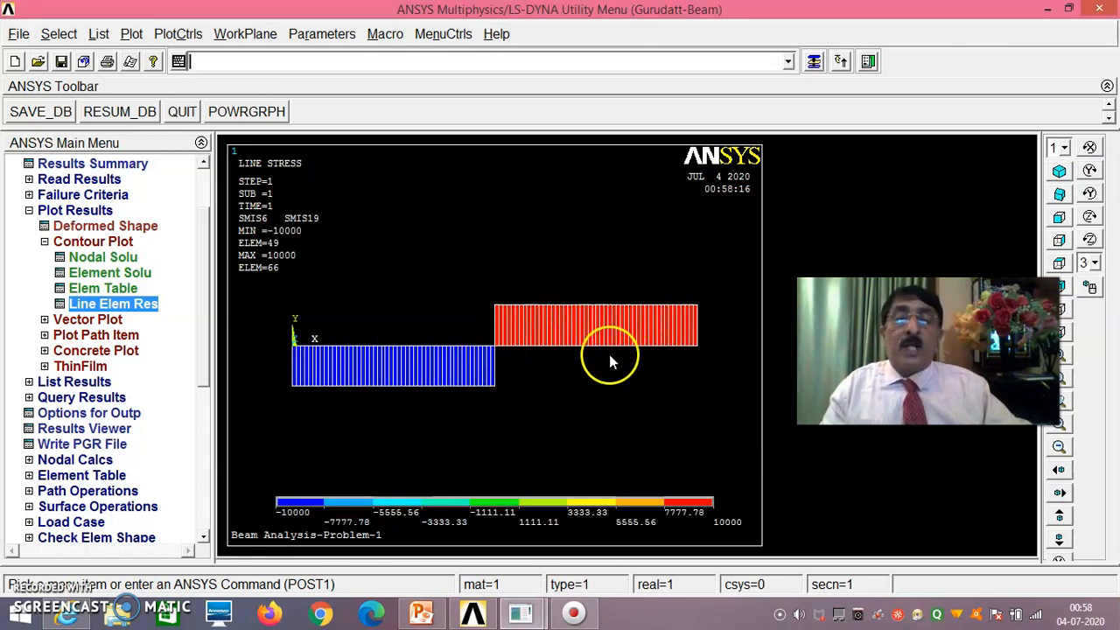
left_click(175, 34)
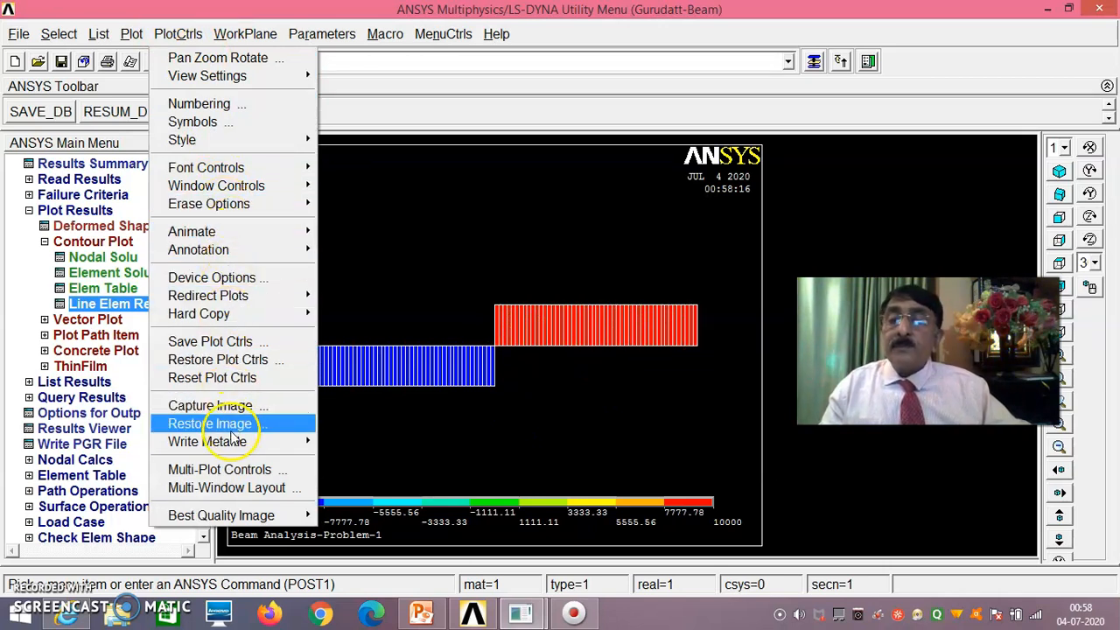
mouse_move(288, 442)
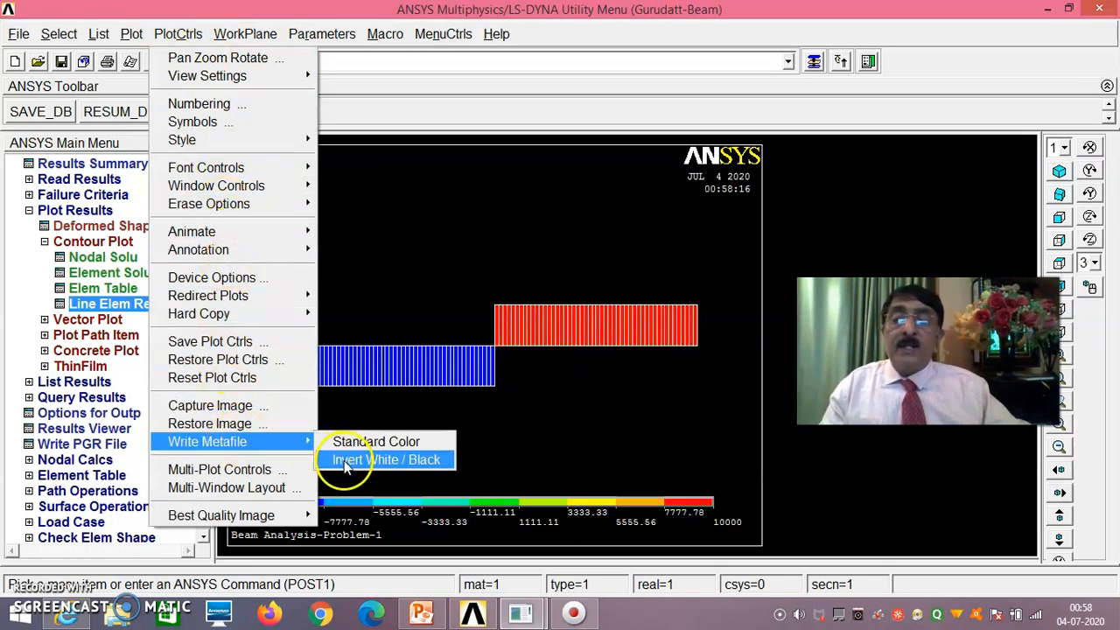
left_click(421, 281)
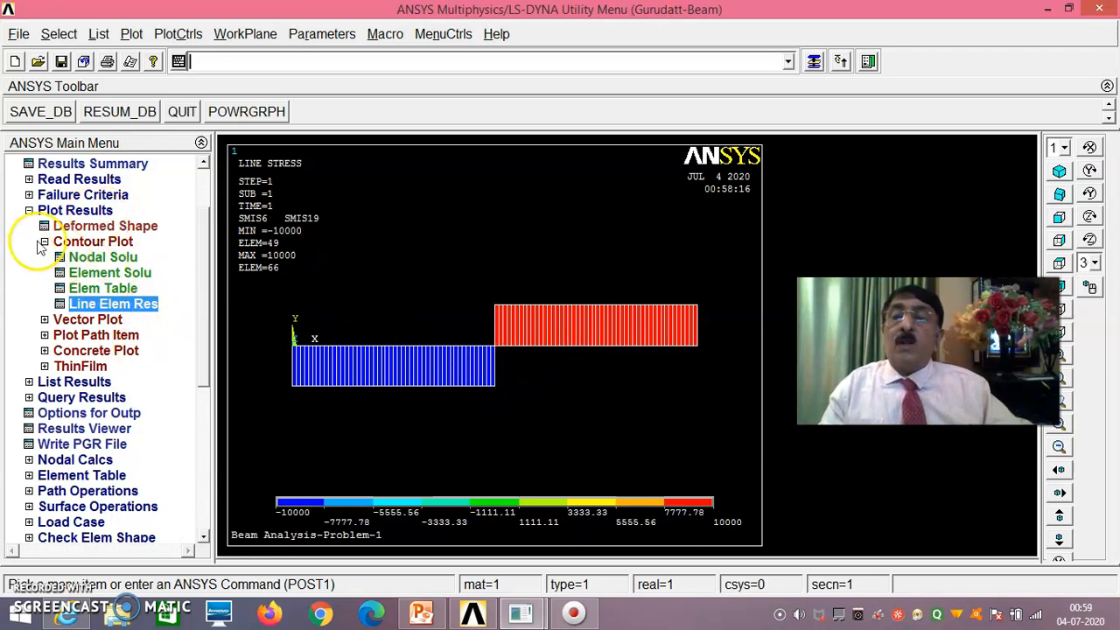
List the reaction solution for all items and move the listing clear of the plot
left_click(76, 383)
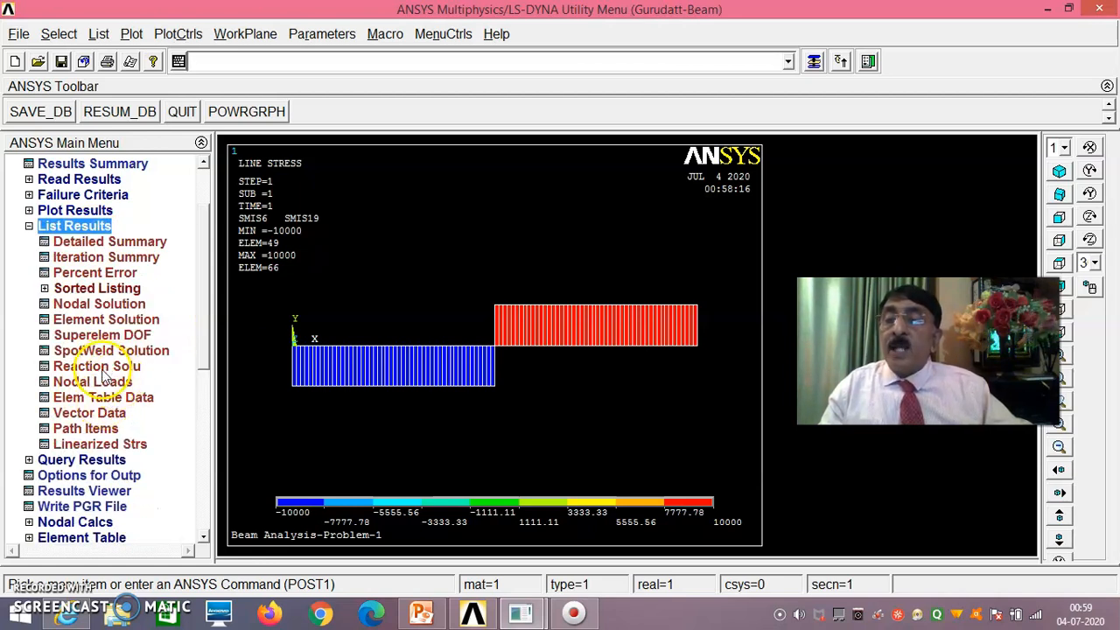
left_click(98, 367)
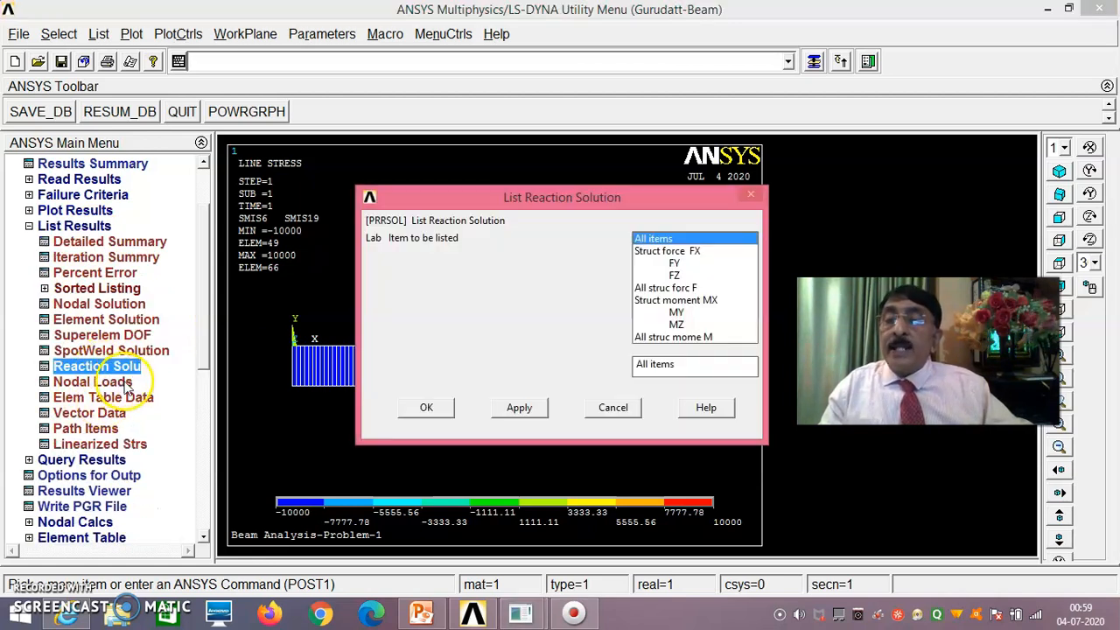
left_click(426, 408)
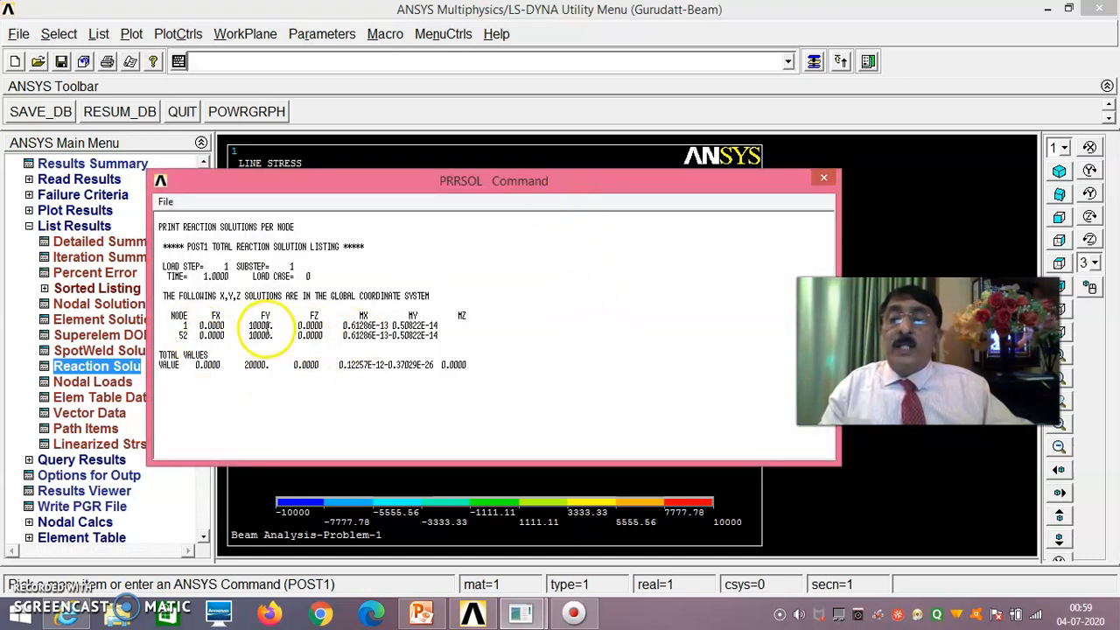
left_click_drag(442, 181, 817, 260)
Plot the beam's elements and move the reaction listing below the beam
left_click(132, 34)
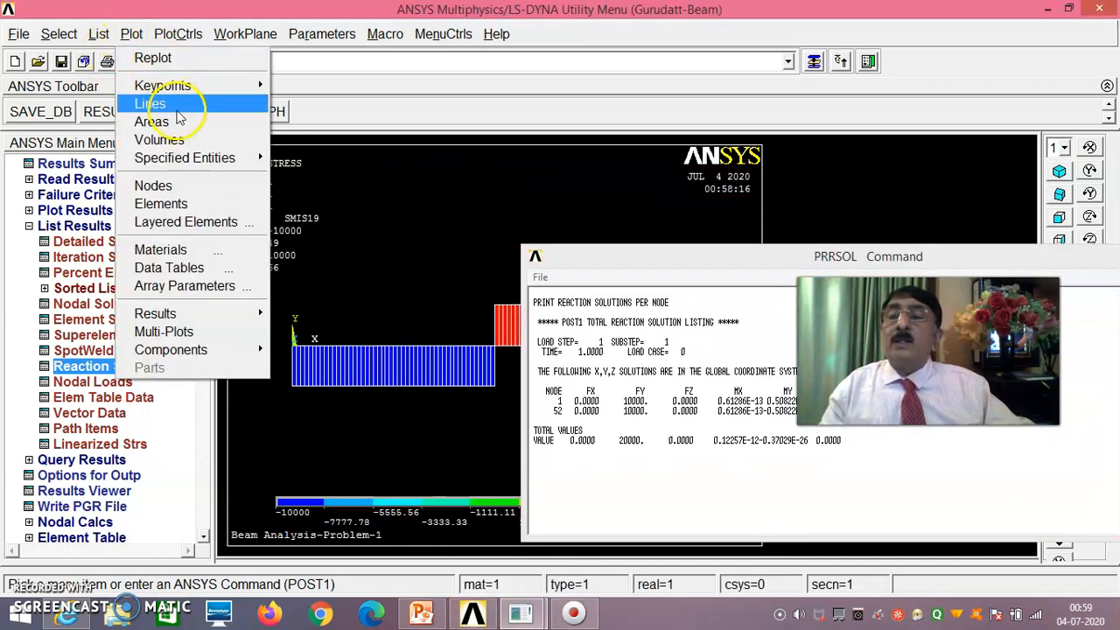
left_click(189, 205)
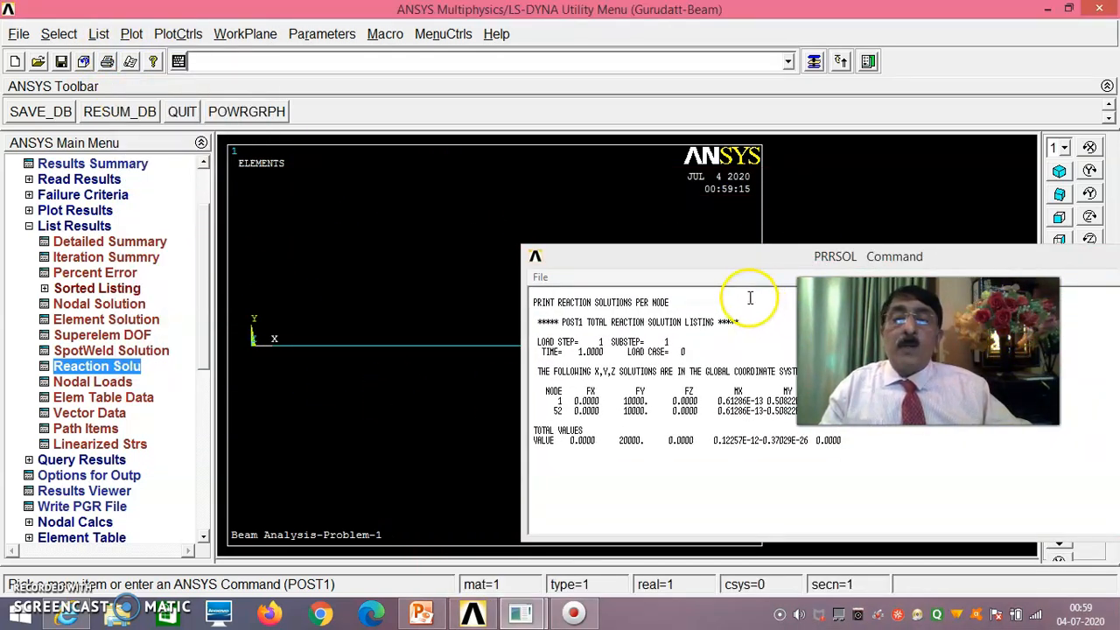
left_click_drag(726, 257, 743, 387)
Turn on node numbers in the plot numbering controls and replot the elements beside the reaction listing
left_click(176, 35)
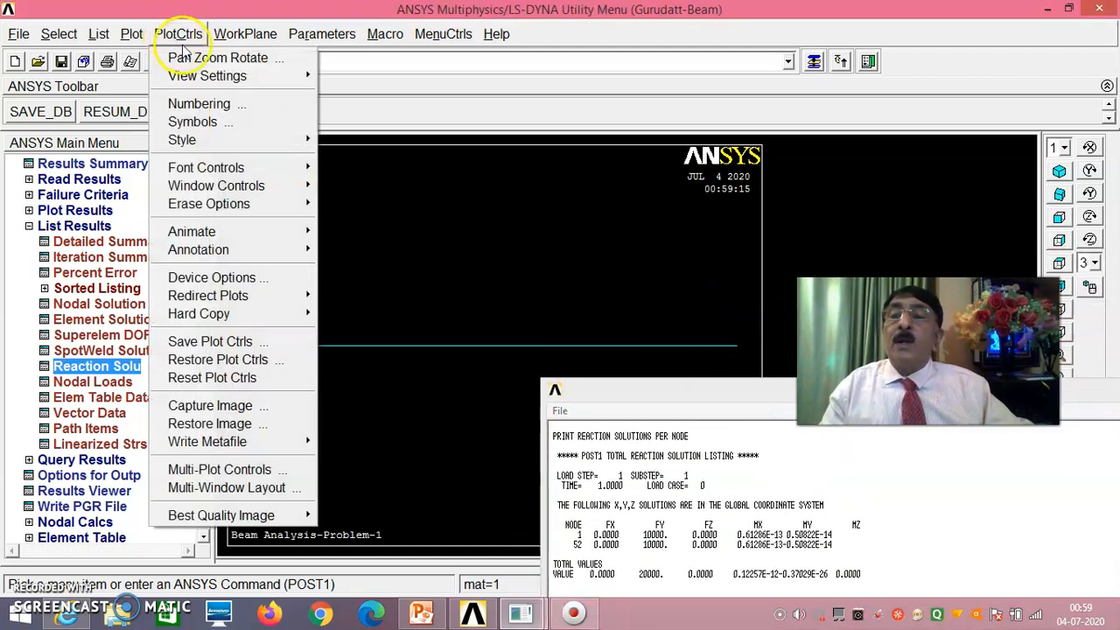
left_click(200, 104)
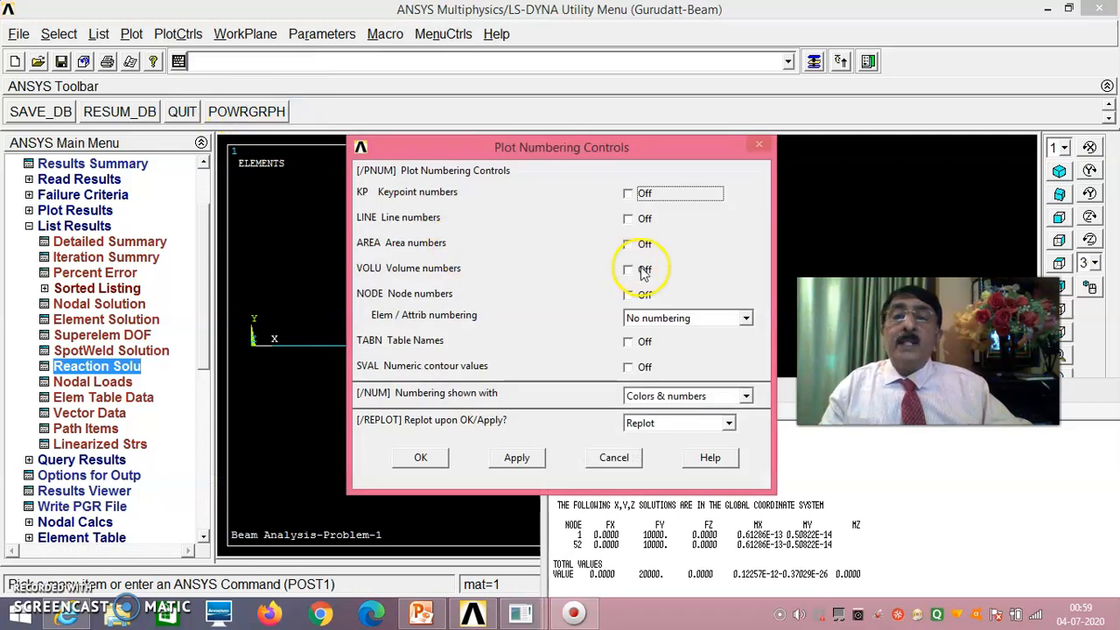
left_click(629, 295)
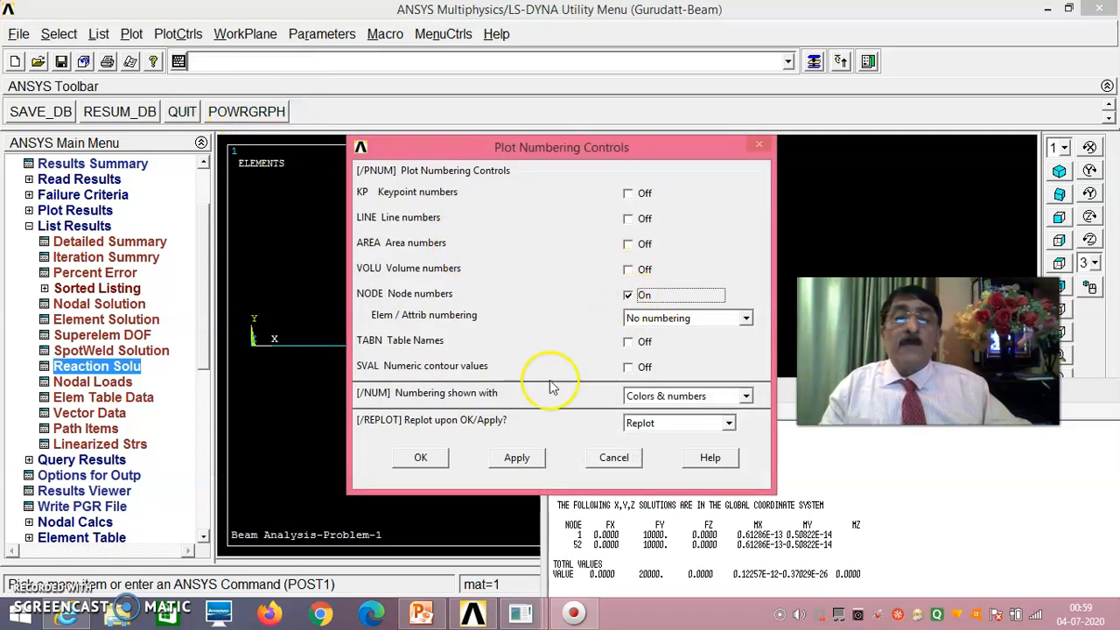
left_click(423, 457)
left_click_drag(686, 393, 557, 388)
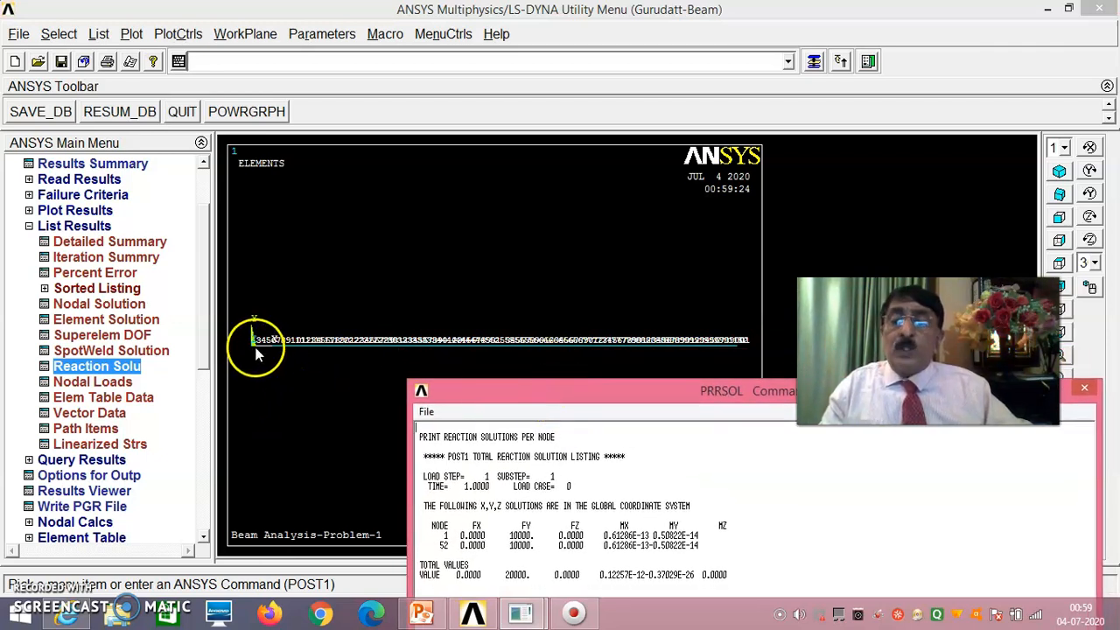
Examine the node numbers at the beam's far end and compare them with the reaction listing
left_click_drag(743, 394, 348, 398)
left_click_drag(928, 351, 868, 229)
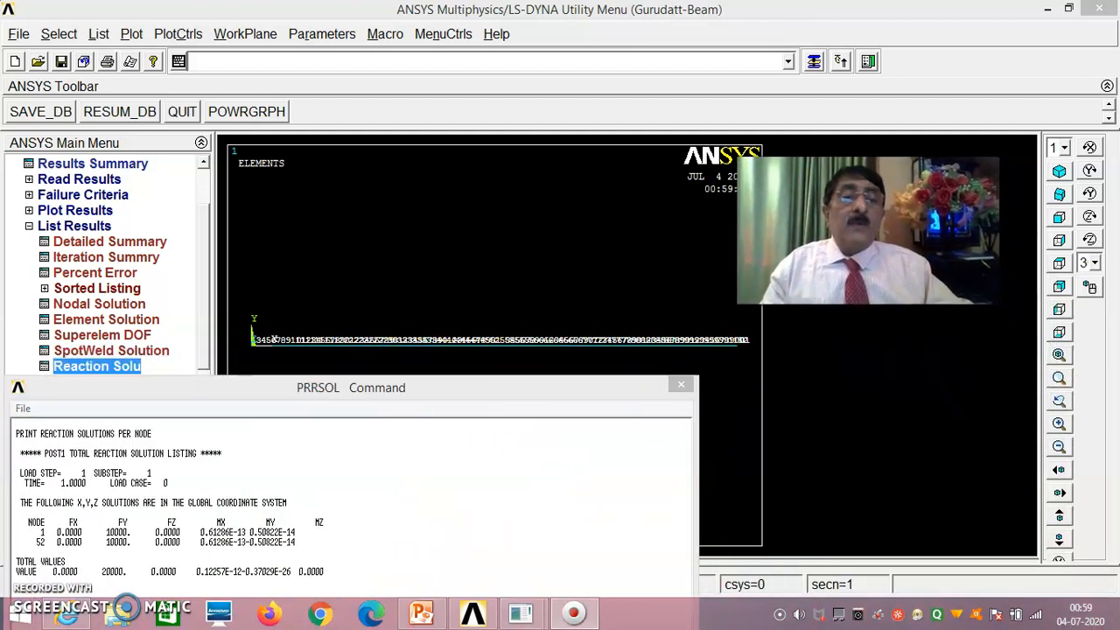
left_click(1059, 378)
left_click(733, 345)
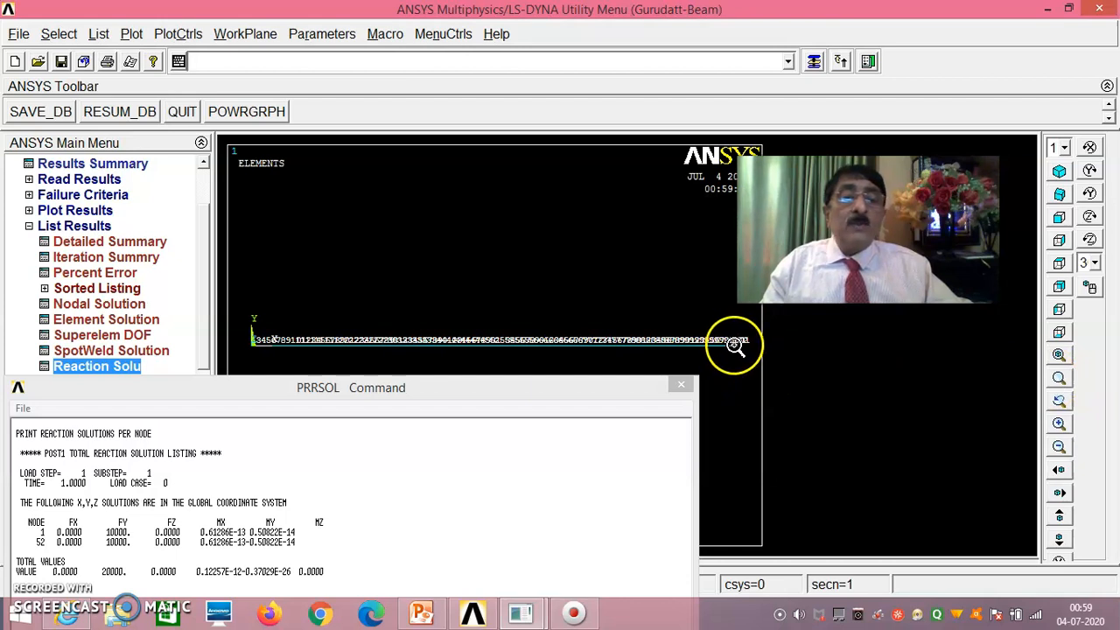
left_click(735, 322)
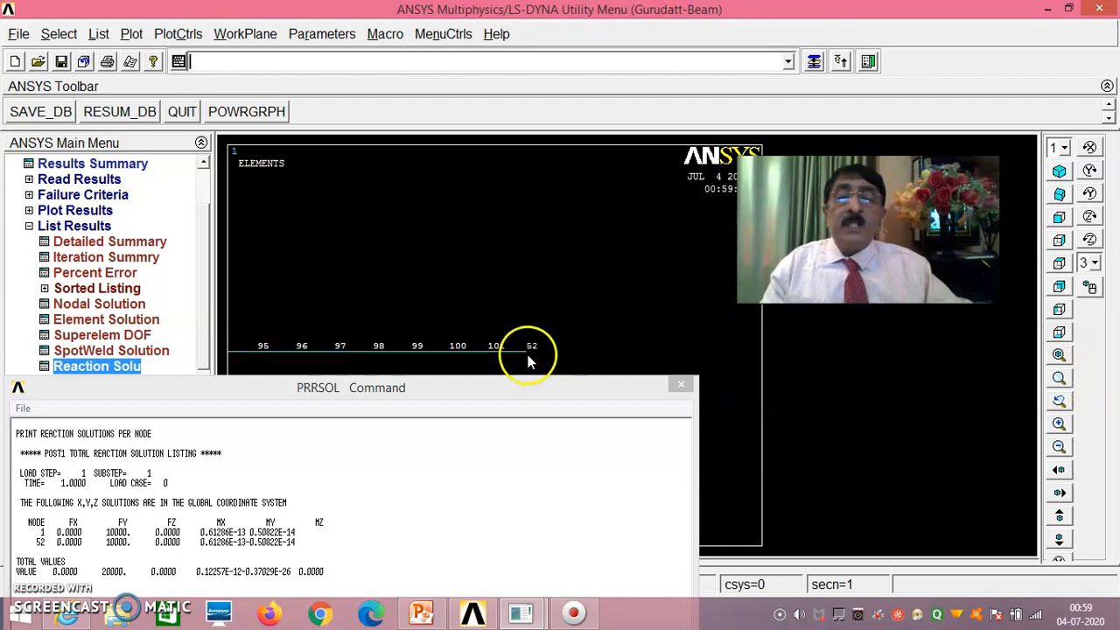
left_click_drag(529, 394, 882, 360)
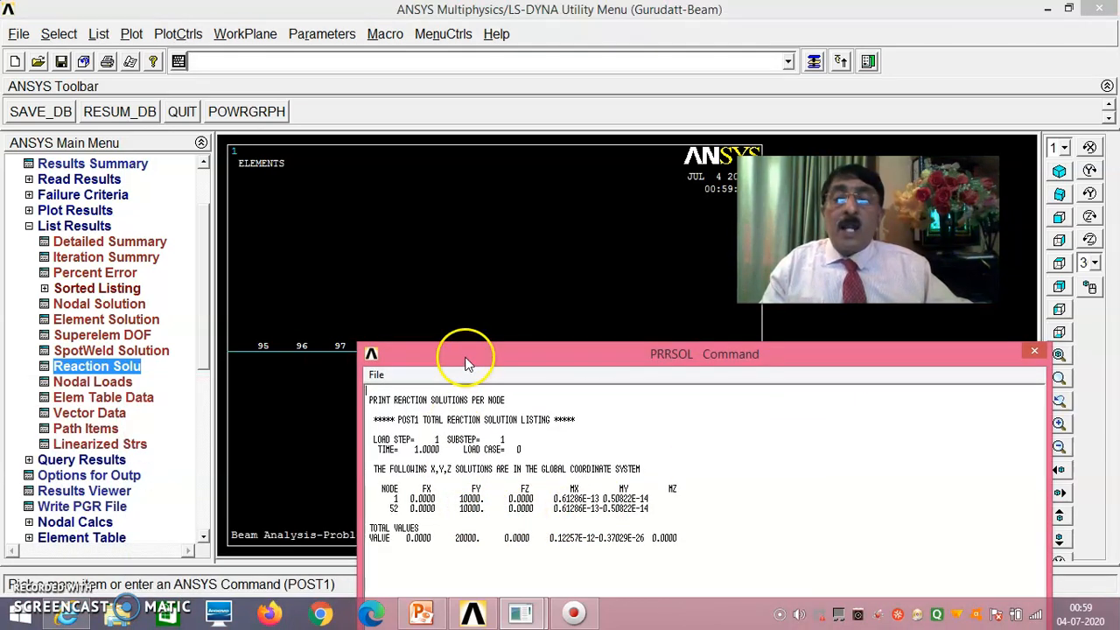
left_click_drag(482, 365, 446, 431)
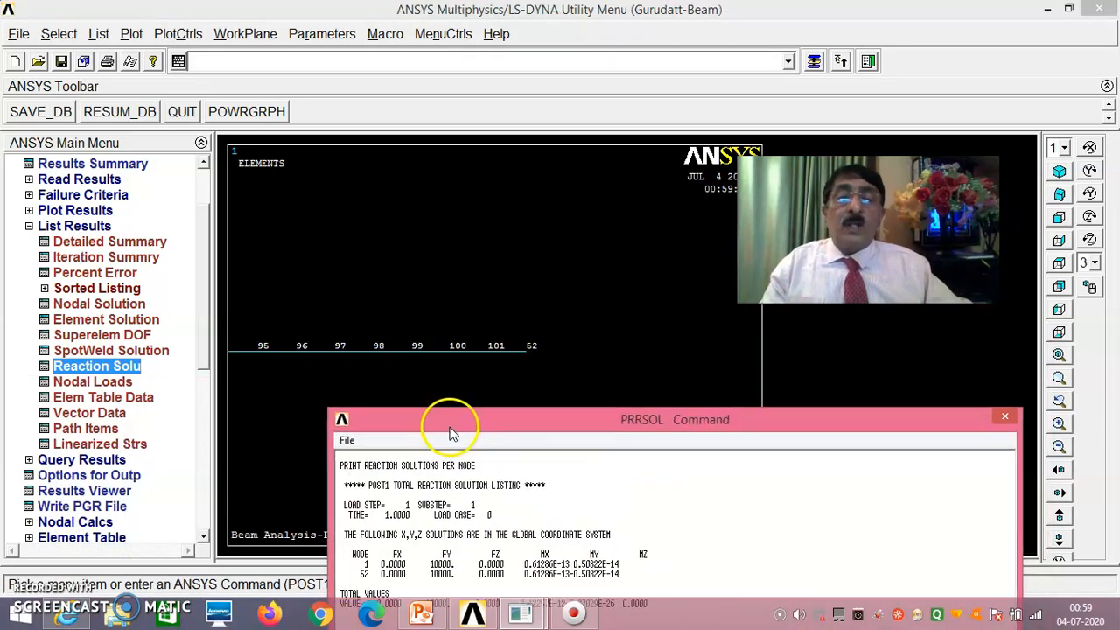
Examine the node numbers at the beam's origin end, then return to the whole beam
left_click(1060, 374)
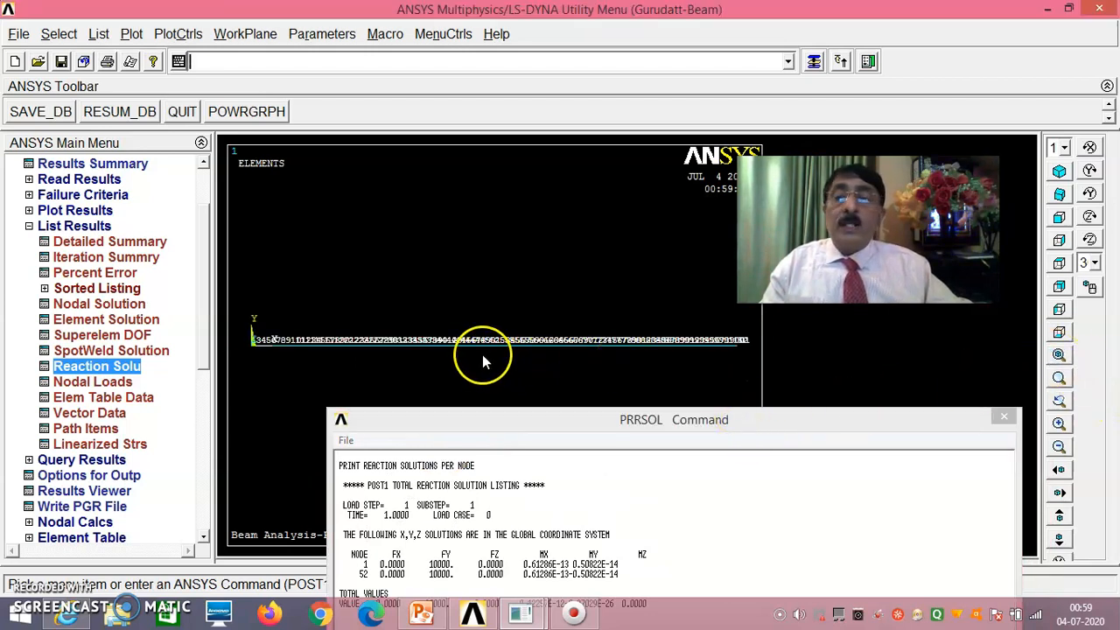
left_click(1058, 382)
left_click(263, 343)
left_click(263, 317)
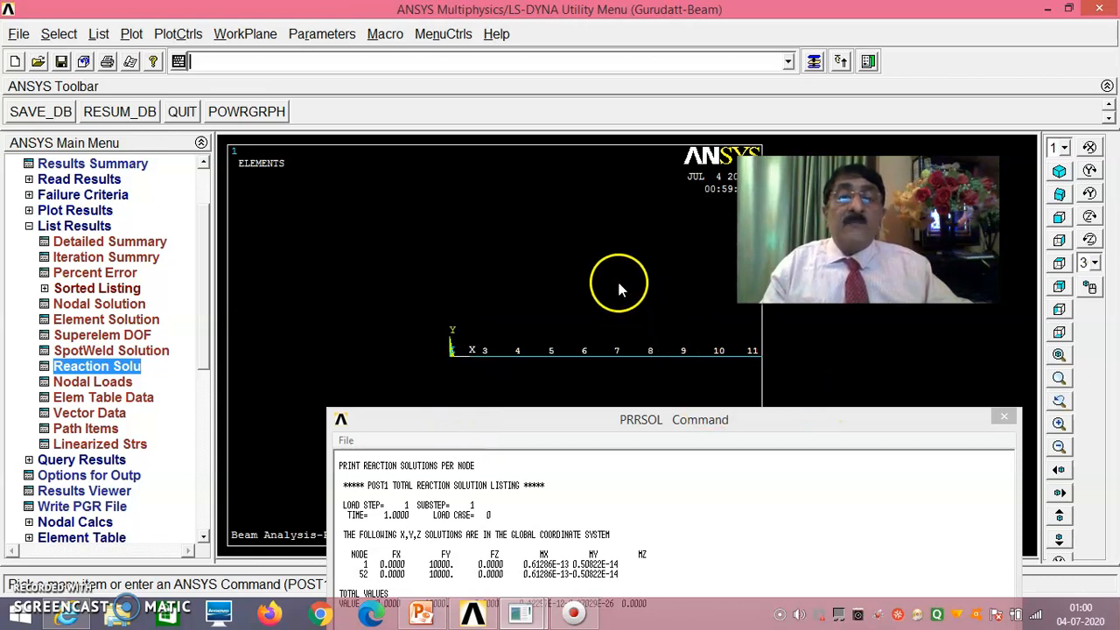
left_click(1060, 362)
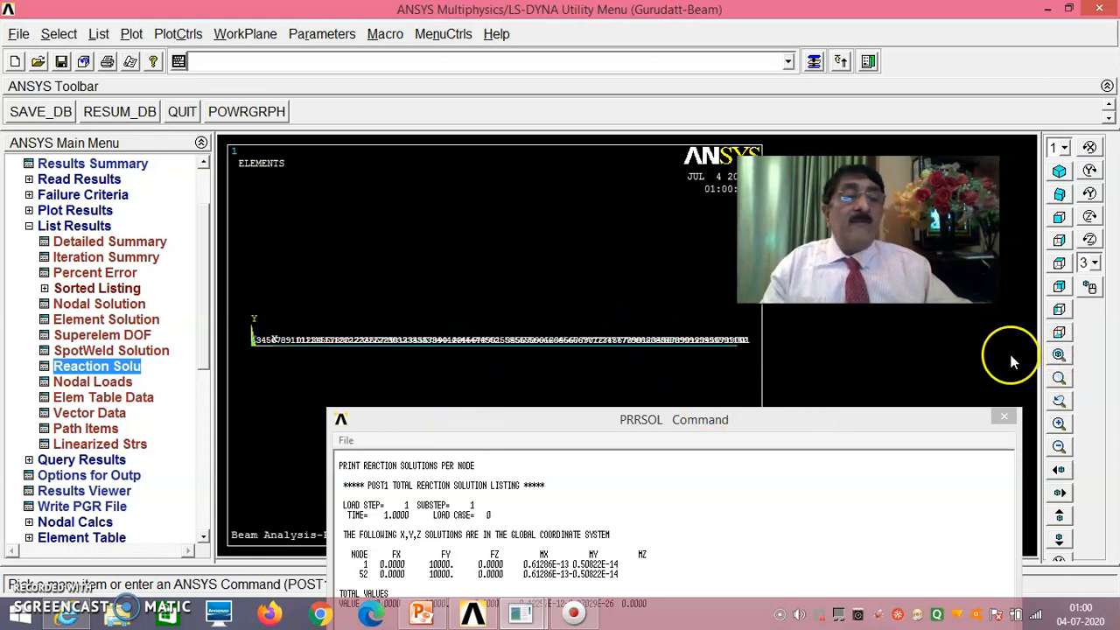
Turn off node numbers in the plot numbering controls and replot the elements
left_click(178, 34)
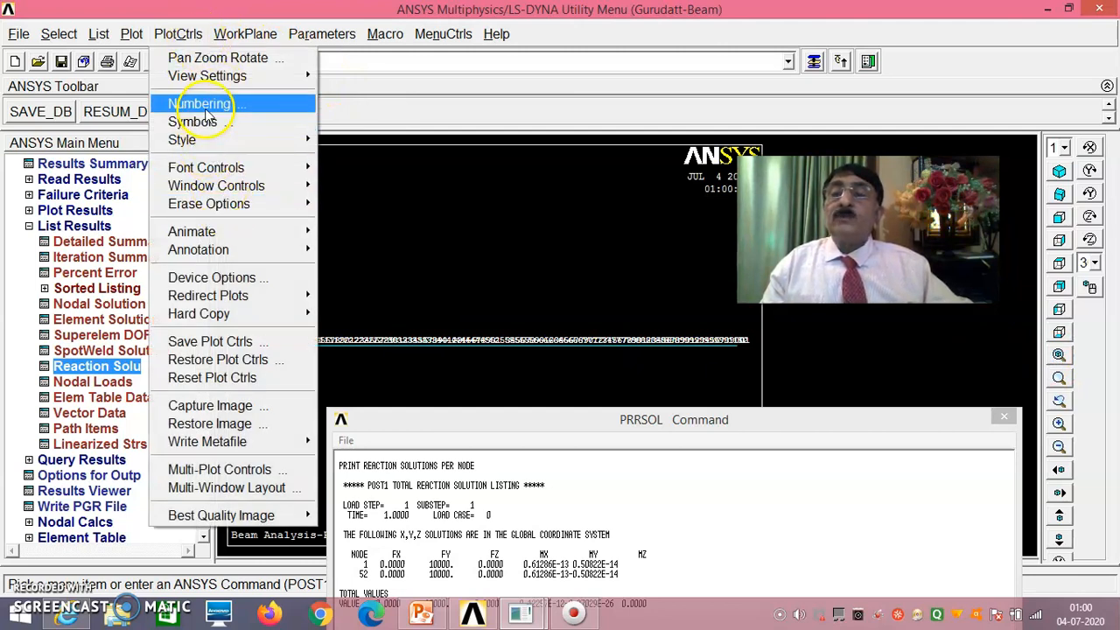
left_click(215, 105)
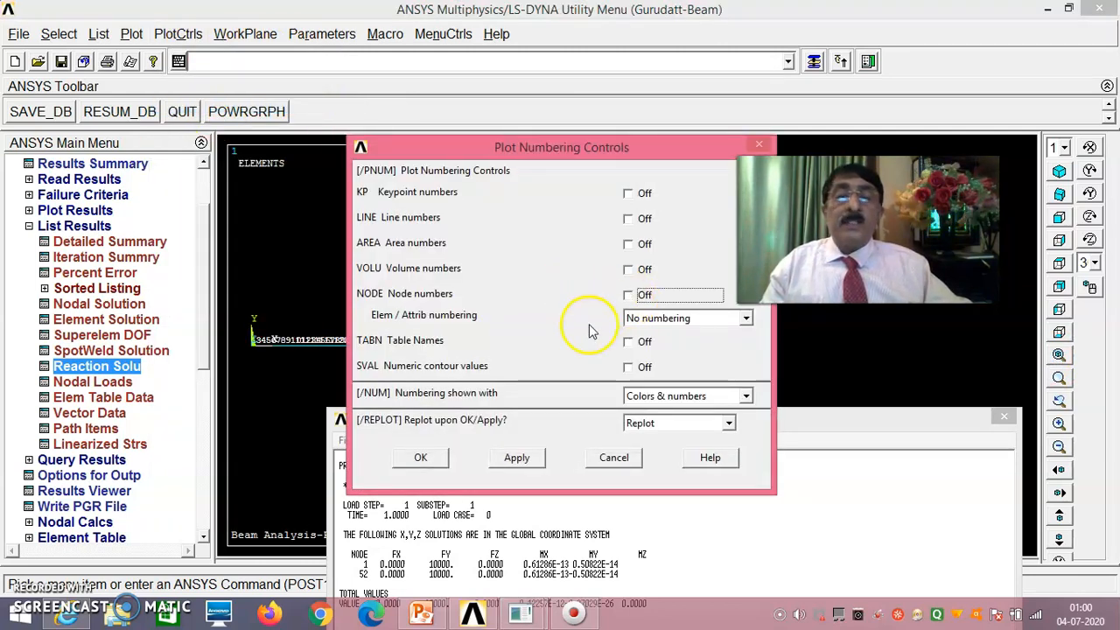
left_click(421, 457)
Examine the complete reaction solution listing and close it
left_click_drag(612, 431, 608, 256)
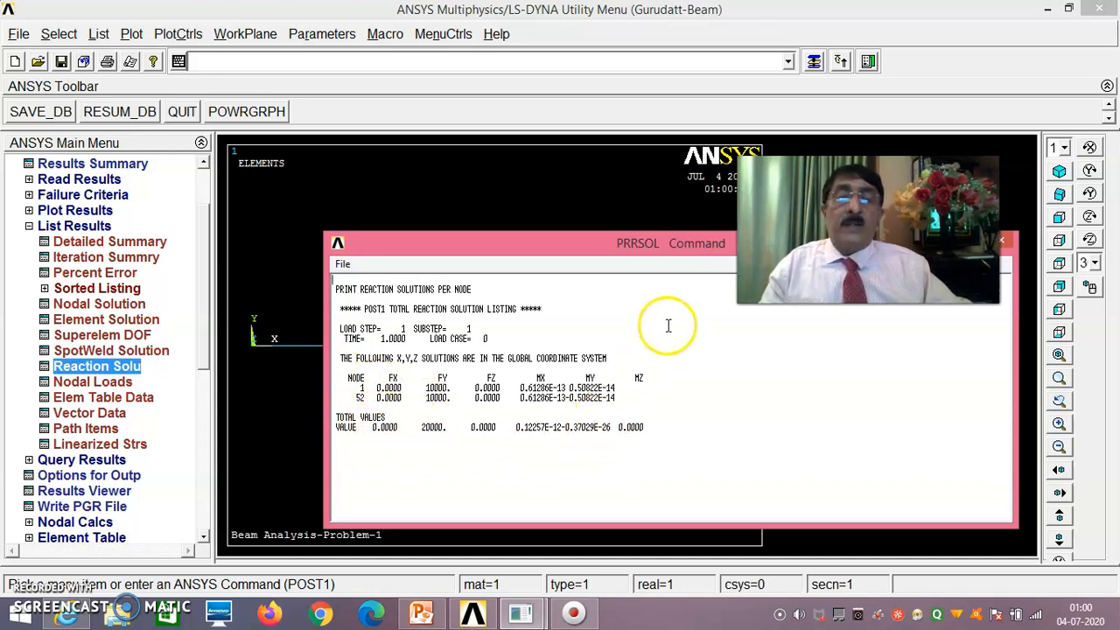
left_click_drag(618, 240, 553, 239)
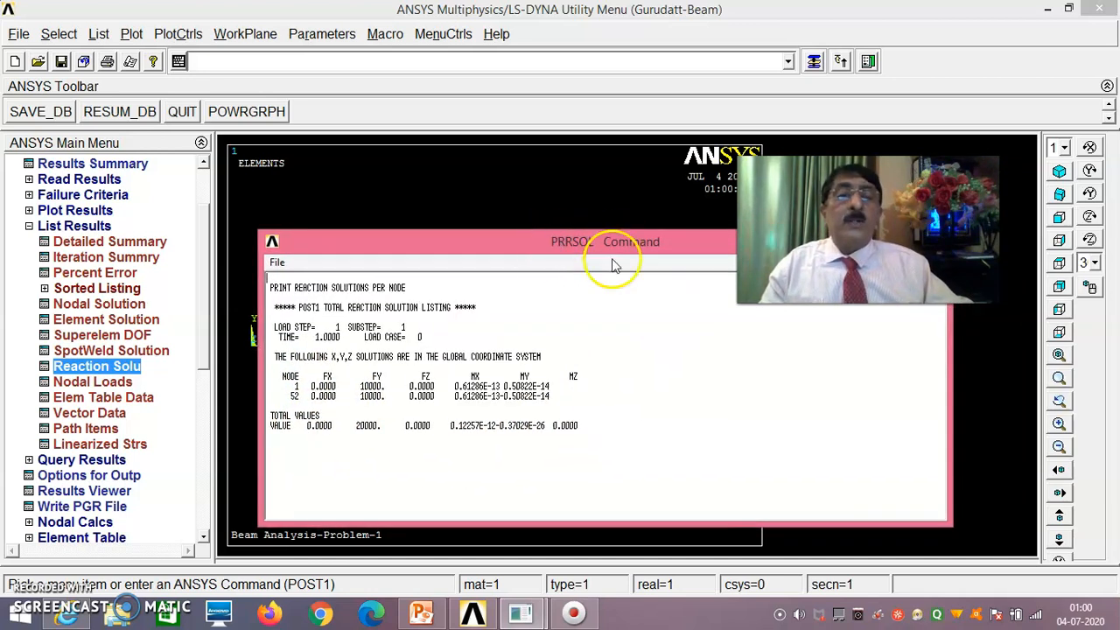
left_click(277, 263)
left_click(306, 336)
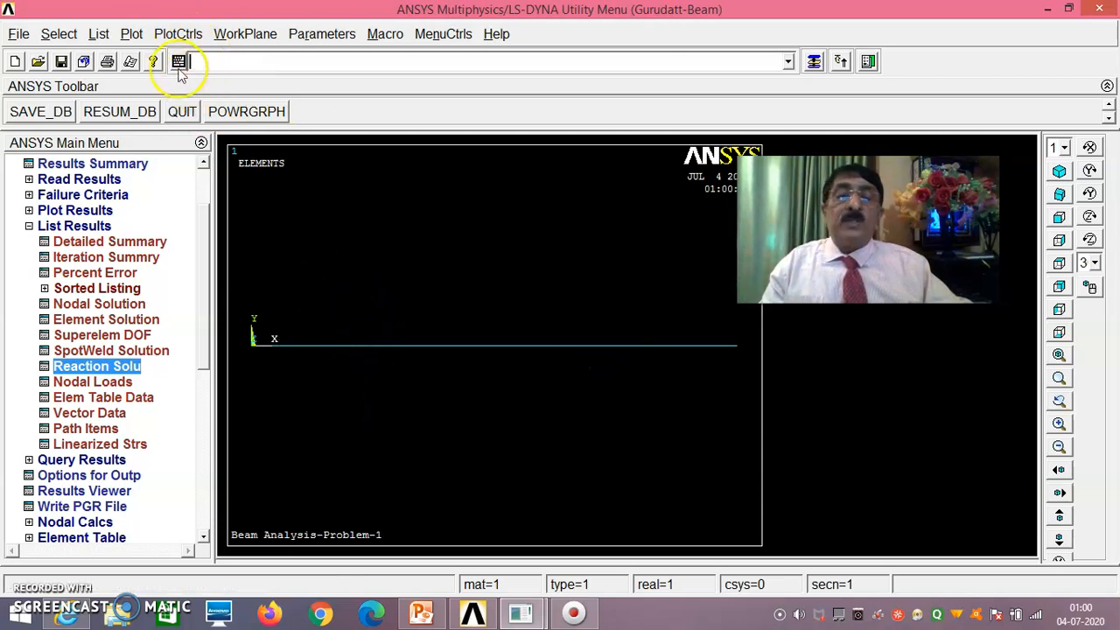
Turn on the display of element shapes based on real constant descriptions and show the beam in isometric view
left_click(179, 34)
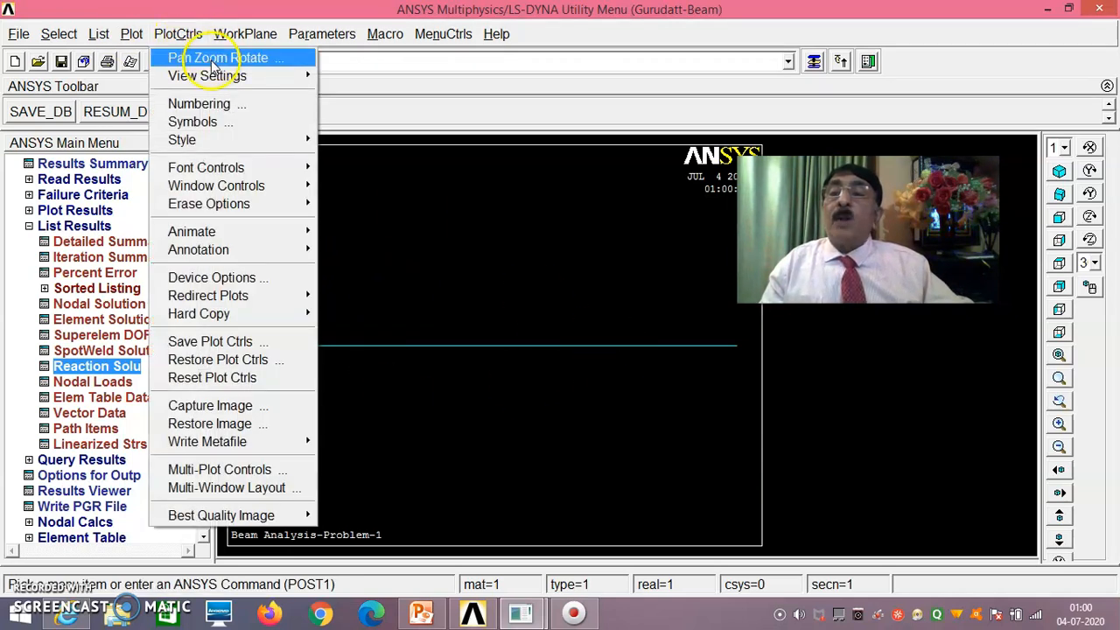
mouse_move(188, 140)
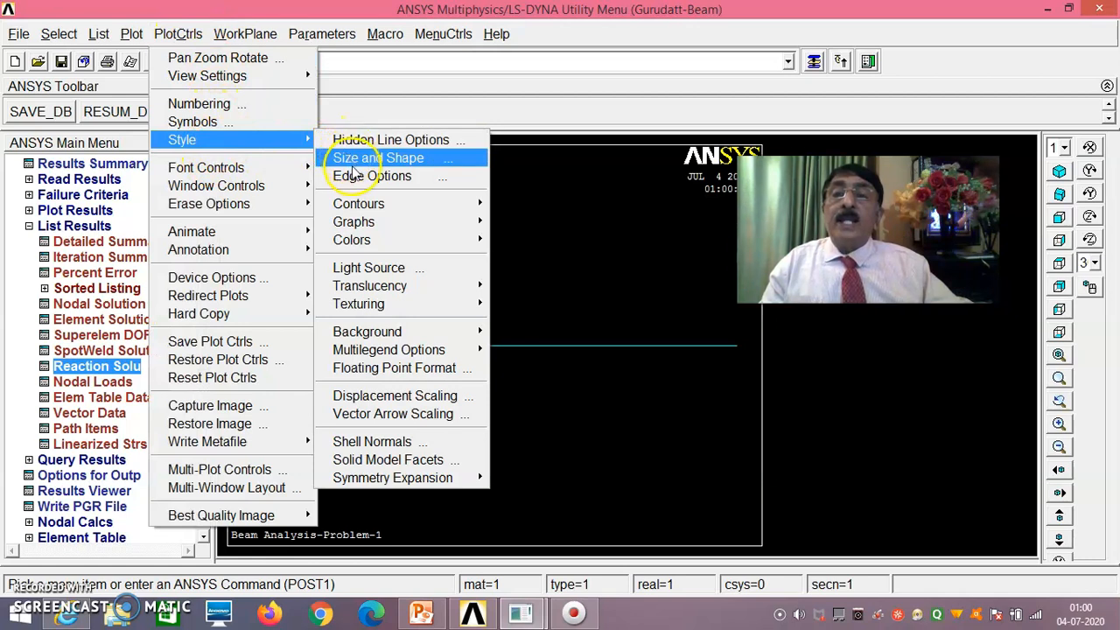
left_click(352, 161)
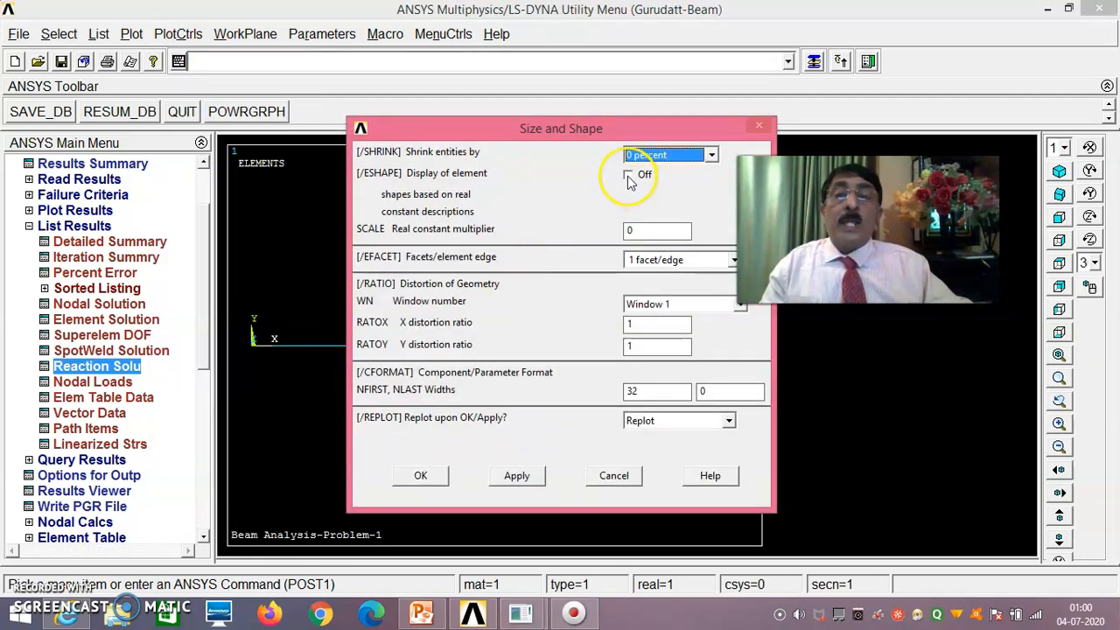
left_click(628, 177)
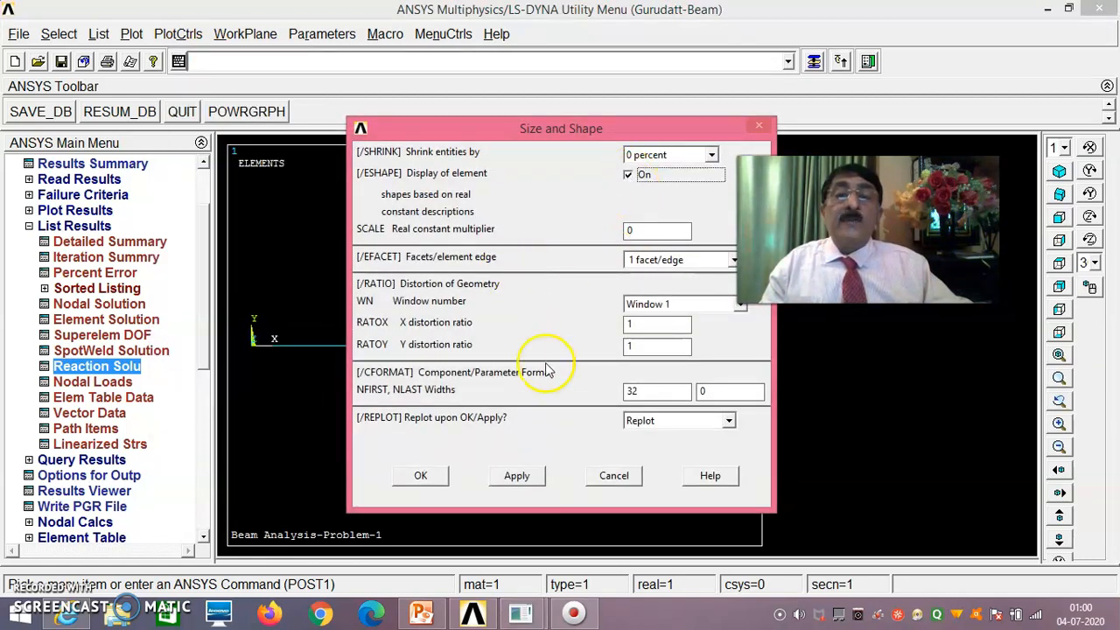
left_click(422, 476)
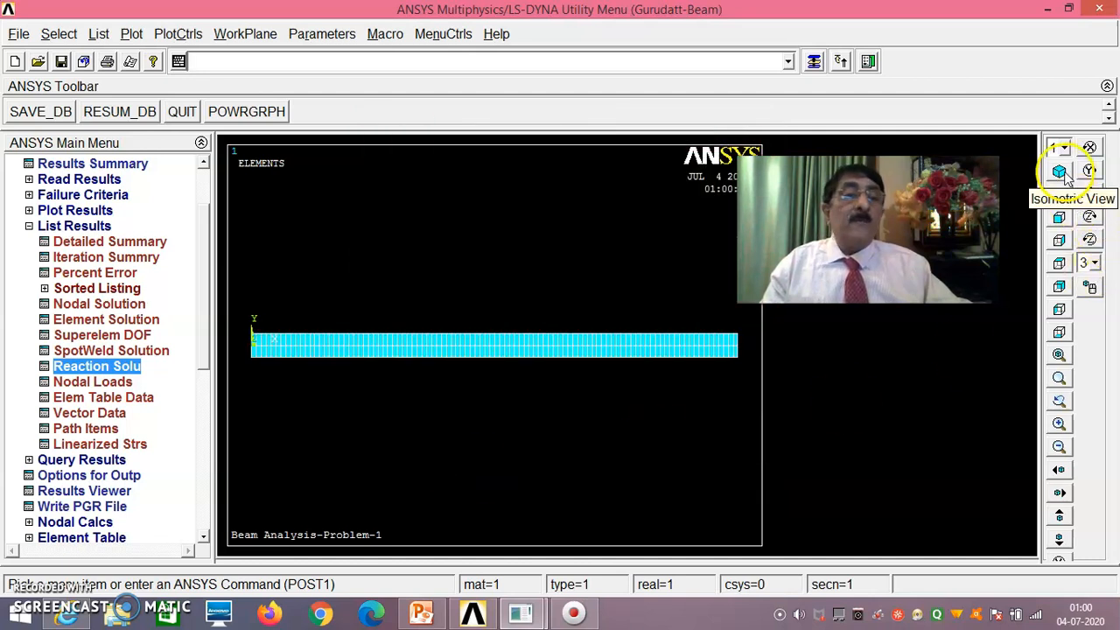
left_click(1061, 174)
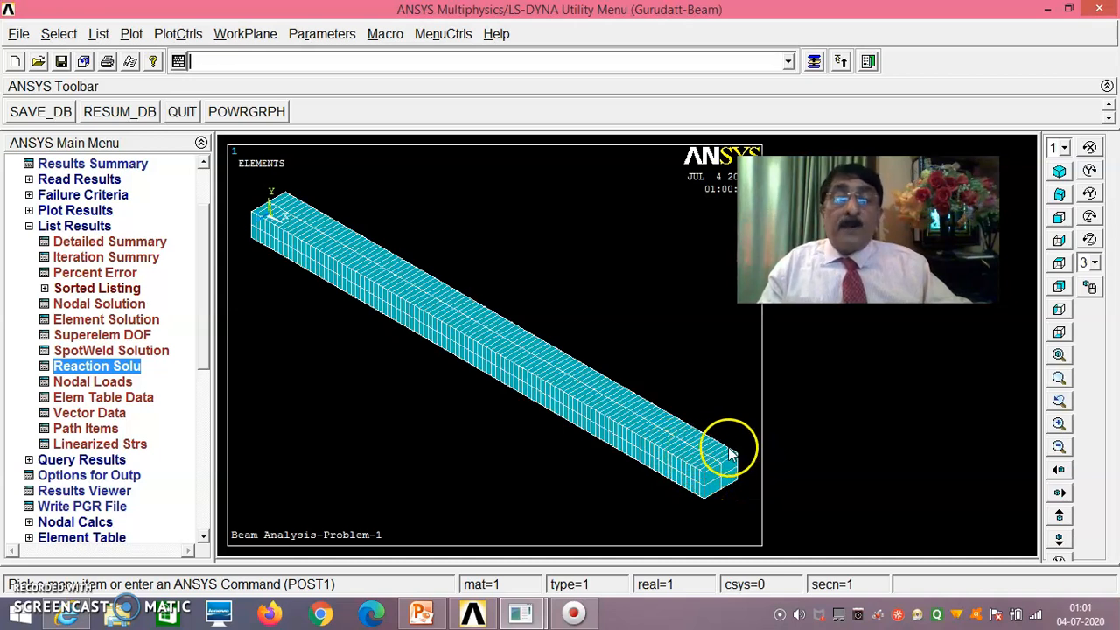
Display a multi-plot of the beam model
left_click(133, 35)
left_click(210, 329)
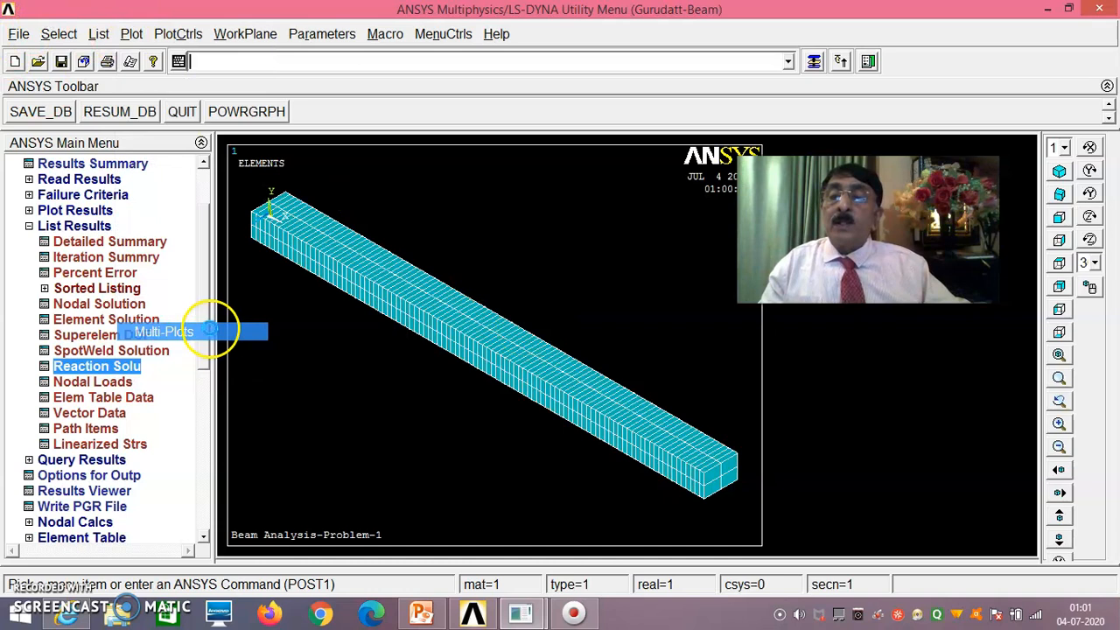